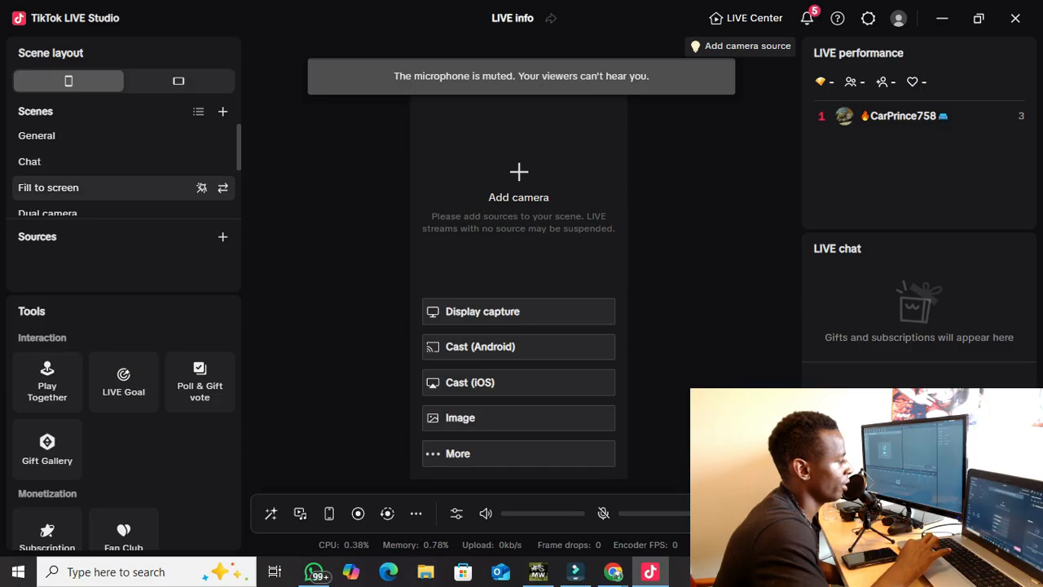
Switch to the Chat scene and nudge its goal bar up and left, 74 px from the top.
{"action": "scroll", "coordinate": [123, 178], "scroll_direction": "down", "scroll_amount": 1}
{"action": "scroll", "coordinate": [123, 177], "scroll_direction": "down", "scroll_amount": 1}
{"action": "scroll", "coordinate": [122, 188], "scroll_direction": "up", "scroll_amount": 3}
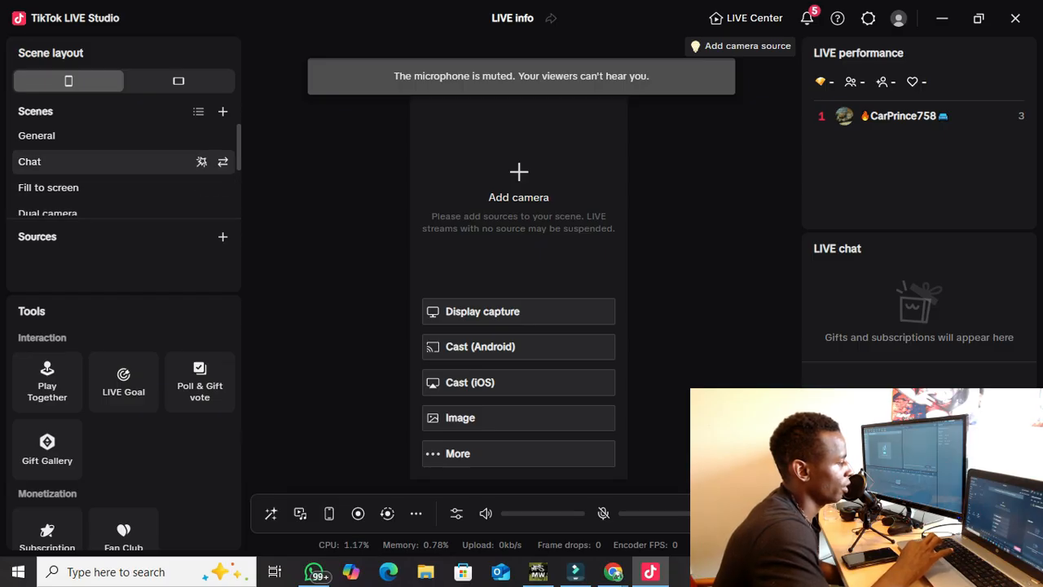
{"action": "left_click", "coordinate": [106, 163]}
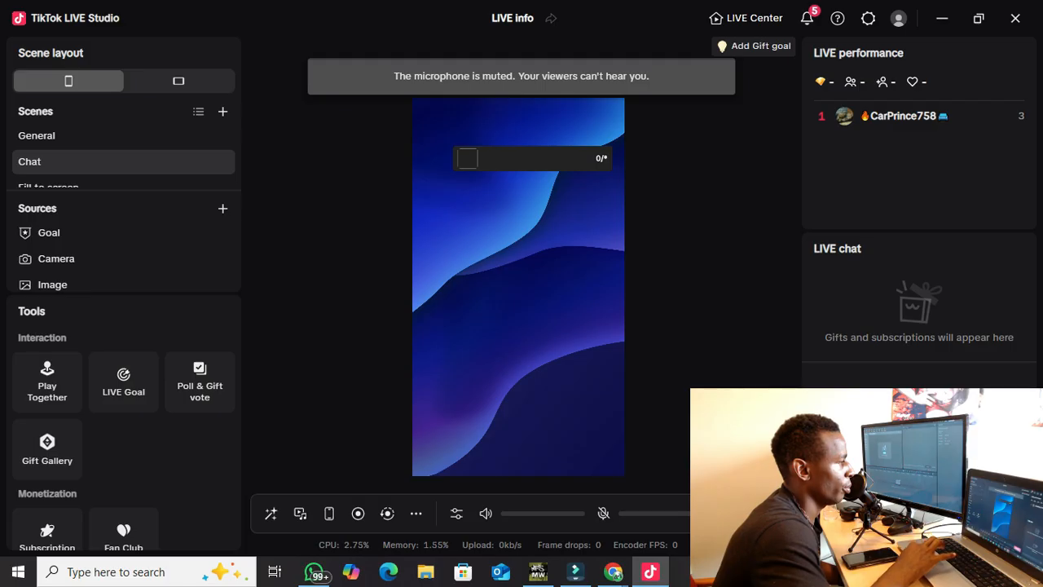
{"action": "left_click_drag", "start_coordinate": [533, 159], "coordinate": [519, 132]}
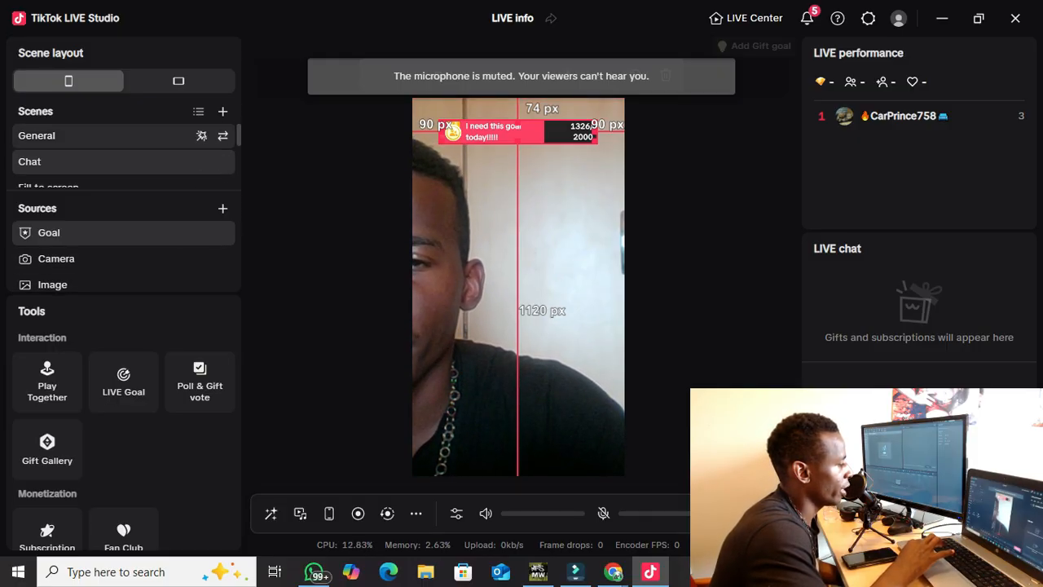
Show the General scene and inspect its game capture and the browser strip above it.
{"action": "left_click", "coordinate": [98, 136]}
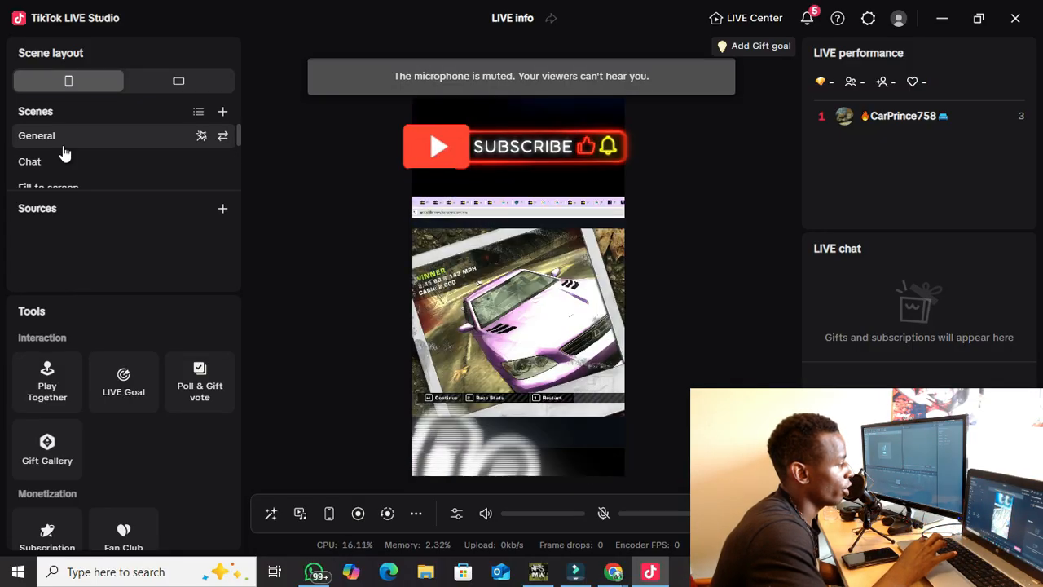
{"action": "left_click", "coordinate": [522, 317]}
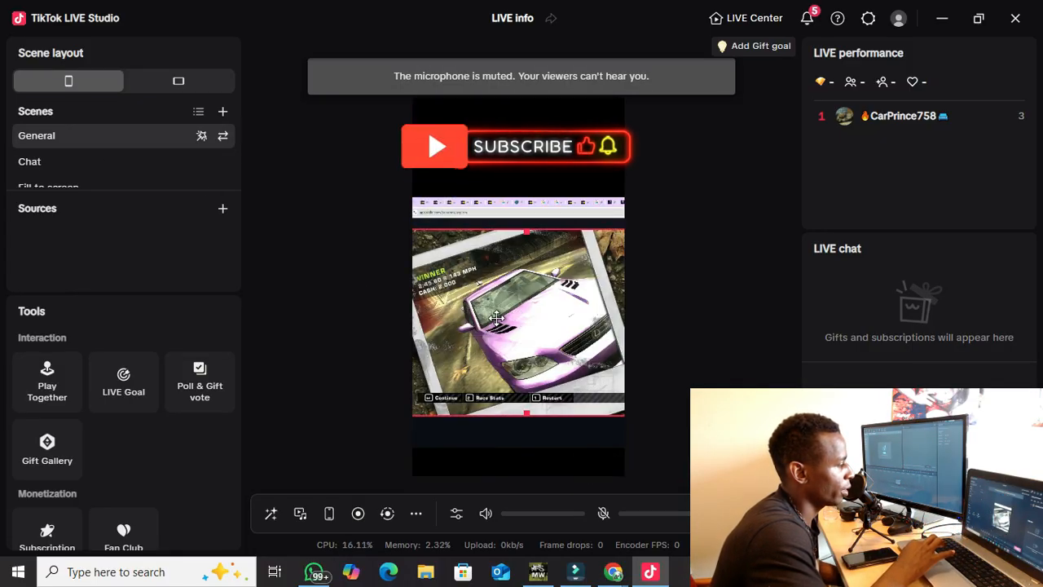
{"action": "left_click", "coordinate": [531, 204]}
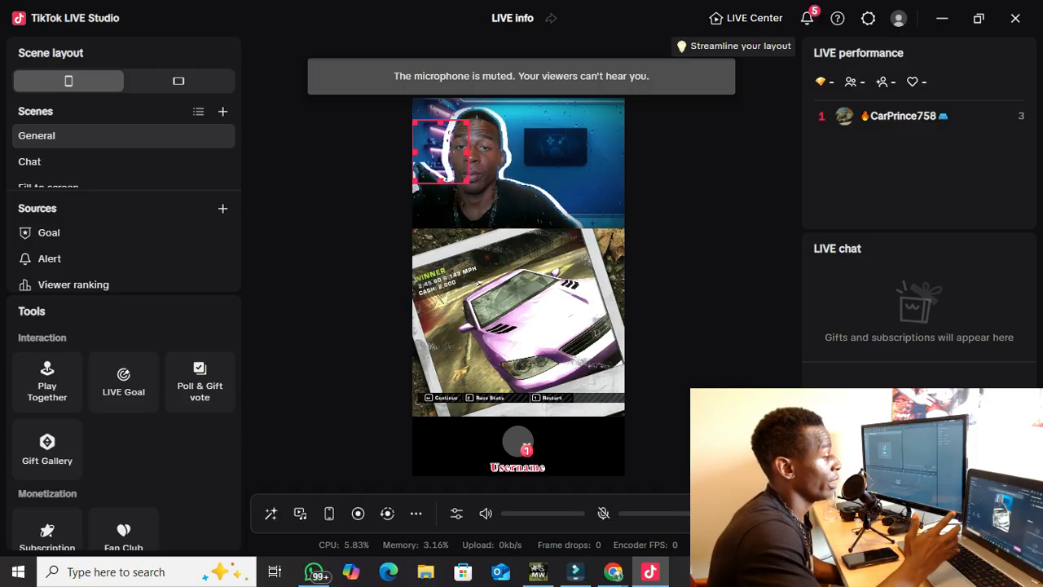
Lower the goal widget, align the alert right, and centre the viewer-ranking badge 1101 px down.
{"action": "left_click_drag", "start_coordinate": [441, 152], "coordinate": [432, 192]}
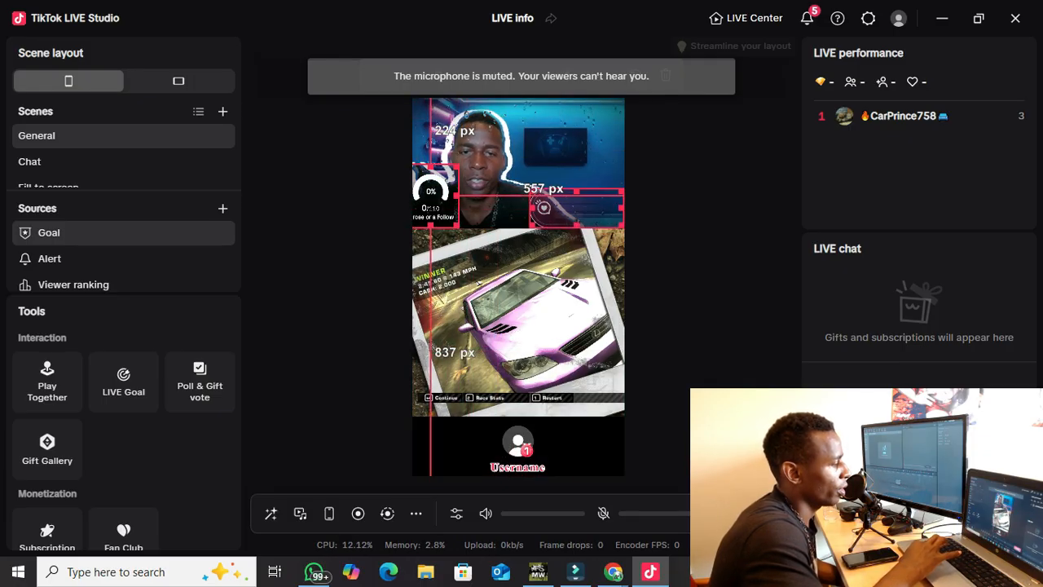
{"action": "left_click_drag", "start_coordinate": [578, 207], "coordinate": [579, 207]}
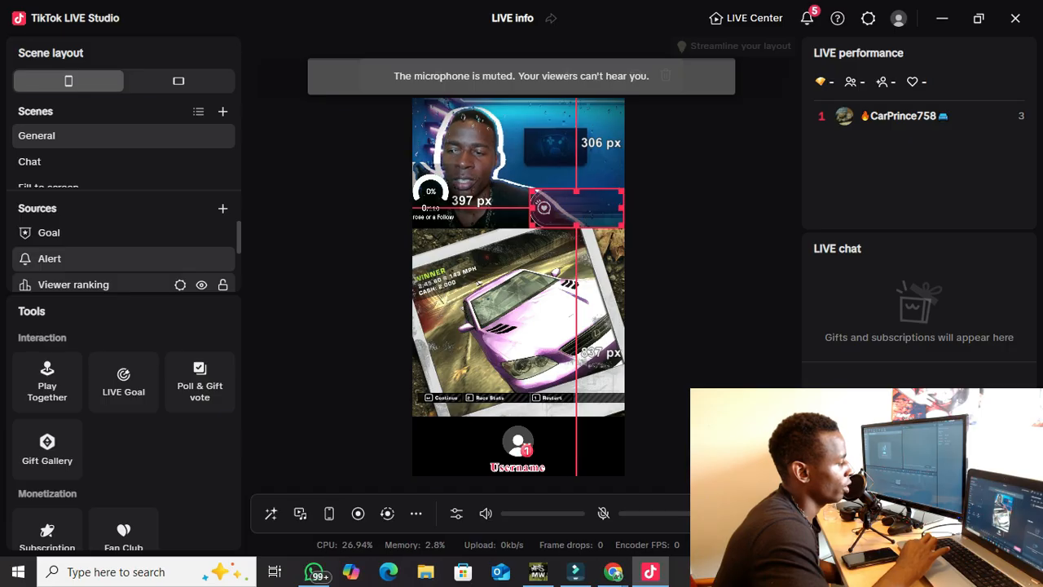
{"action": "left_click", "coordinate": [73, 284]}
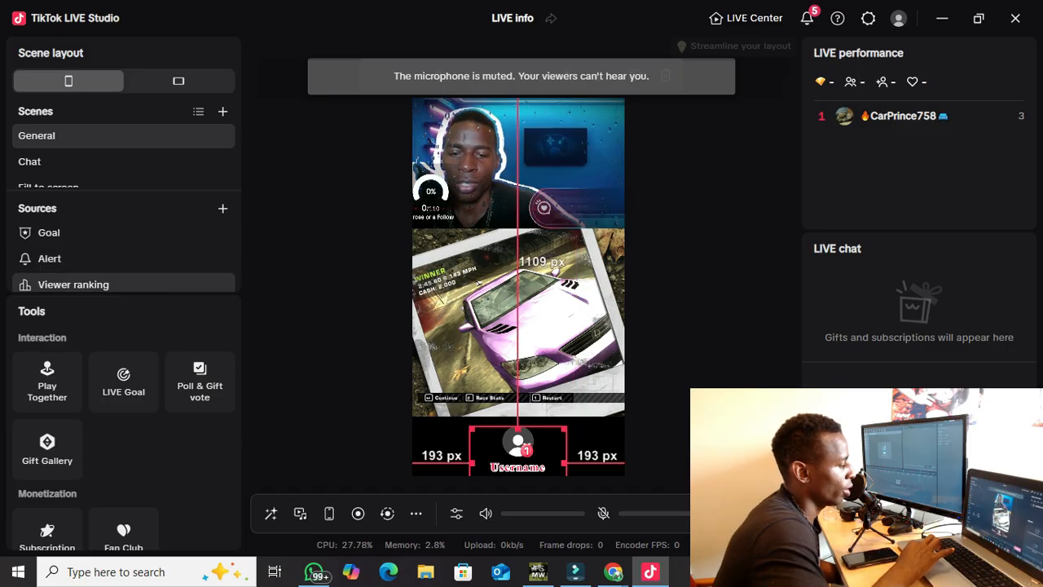
{"action": "mouse_move", "coordinate": [518, 445]}
{"action": "left_mouse_down"}
{"action": "mouse_move", "coordinate": [527, 445]}
{"action": "mouse_move", "coordinate": [509, 442]}
{"action": "left_mouse_up"}
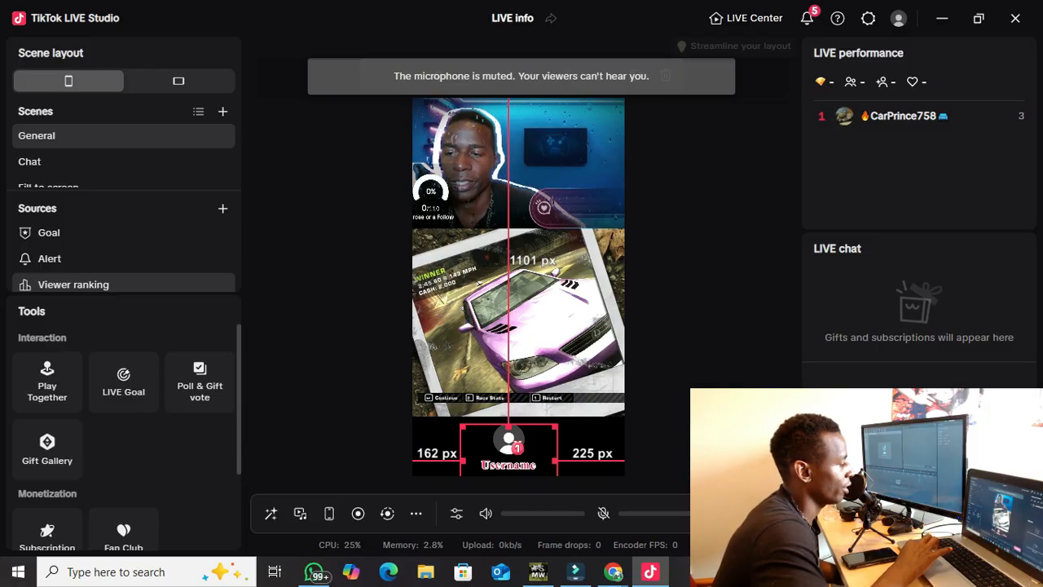
{"action": "scroll", "coordinate": [127, 432], "scroll_direction": "down", "scroll_amount": 1}
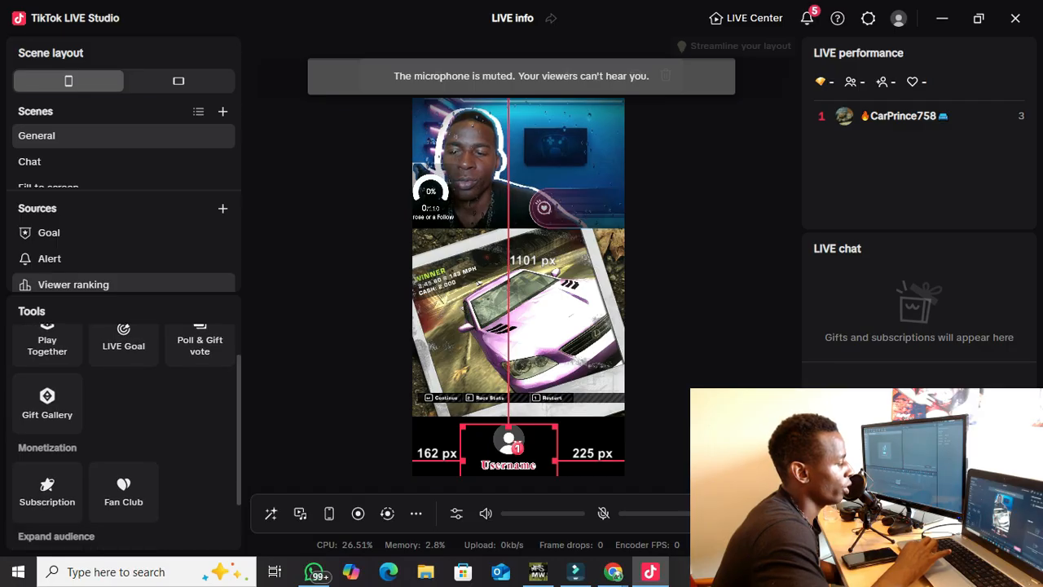
{"action": "scroll", "coordinate": [127, 432], "scroll_direction": "up", "scroll_amount": 1}
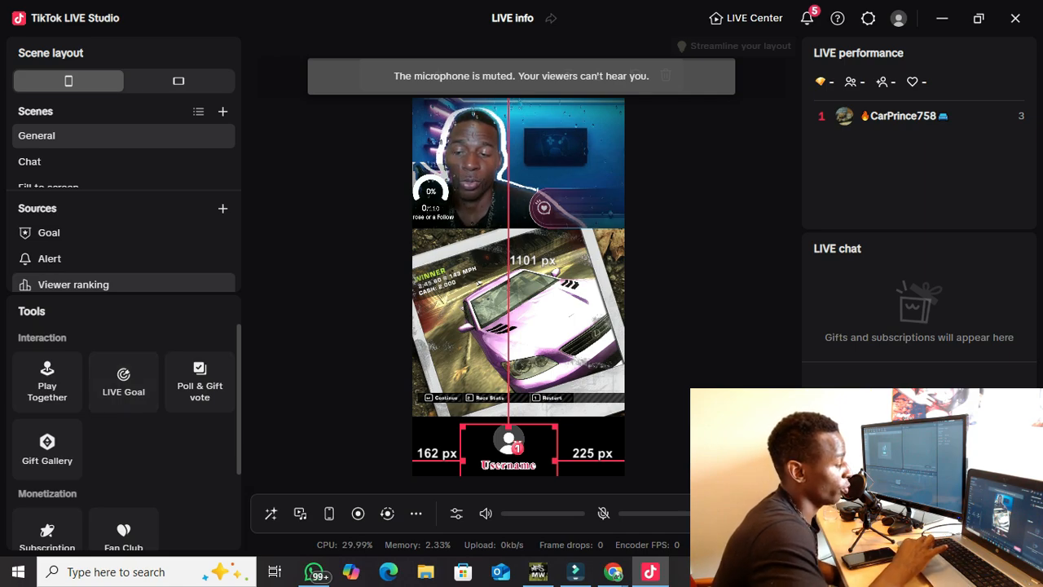
{"action": "scroll", "coordinate": [47, 457], "scroll_direction": "down", "scroll_amount": 2}
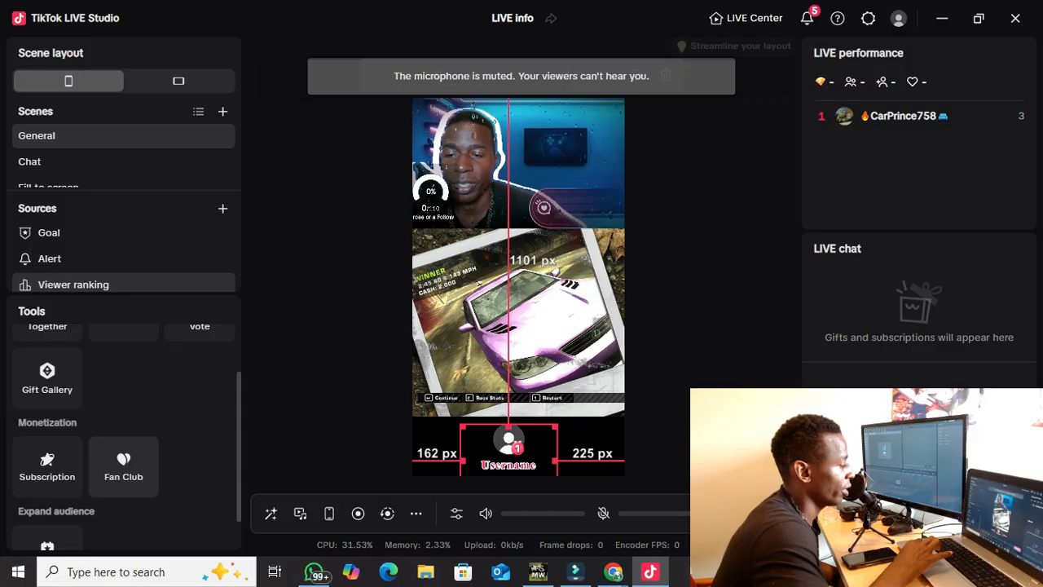
{"action": "scroll", "coordinate": [46, 448], "scroll_direction": "down", "scroll_amount": 1}
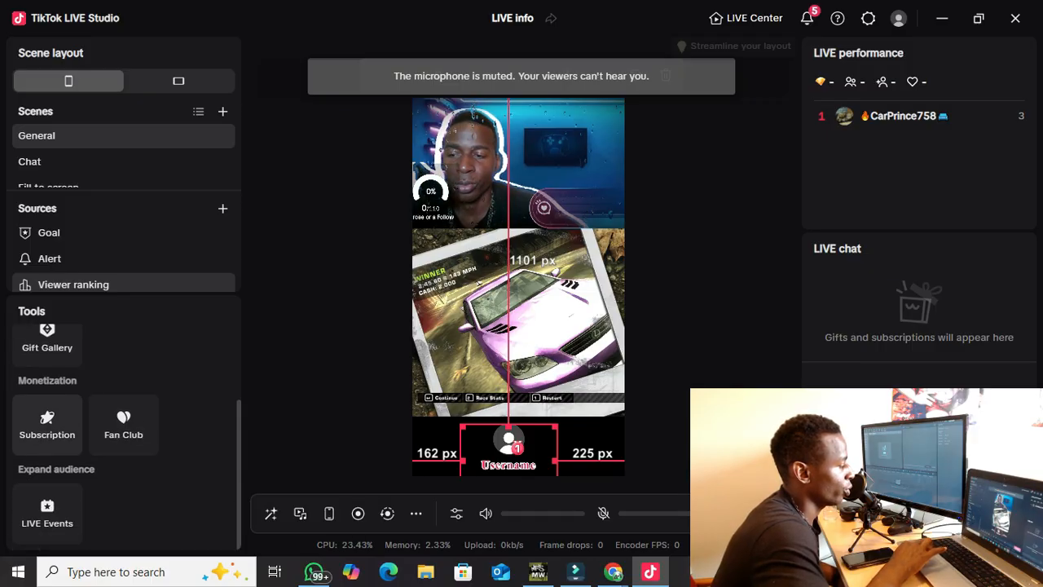
{"action": "scroll", "coordinate": [46, 514], "scroll_direction": "up", "scroll_amount": 3}
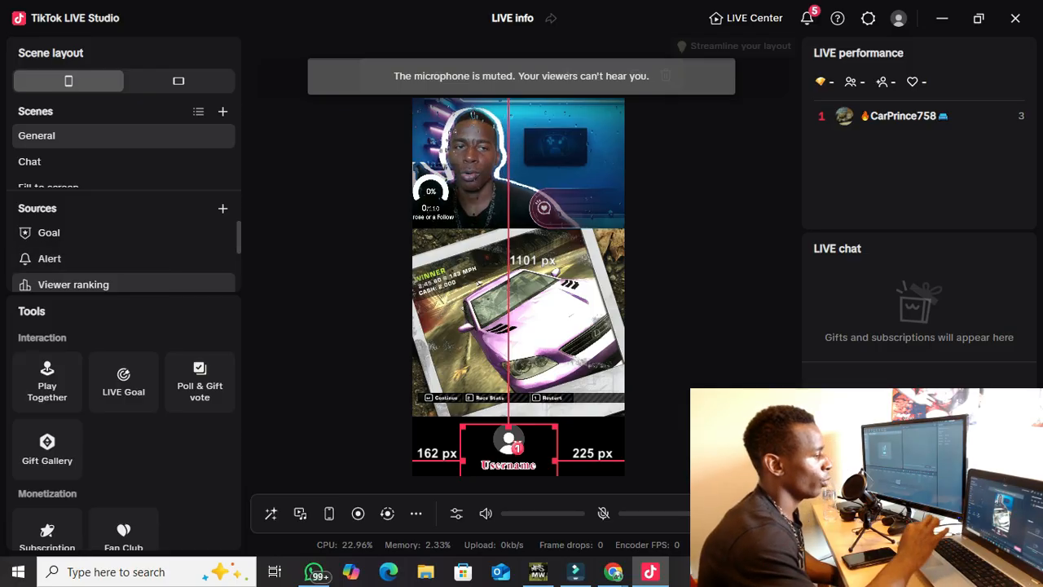
Select the Geometry | General 1 scene with its Text, Alert and Goal sources.
{"action": "left_click", "coordinate": [81, 161]}
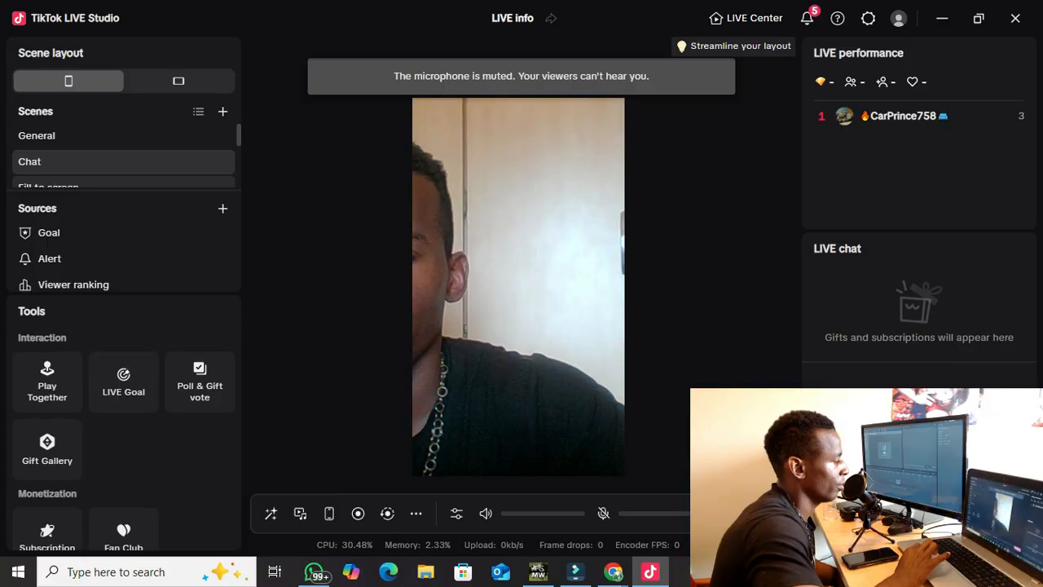
{"action": "left_click", "coordinate": [179, 184]}
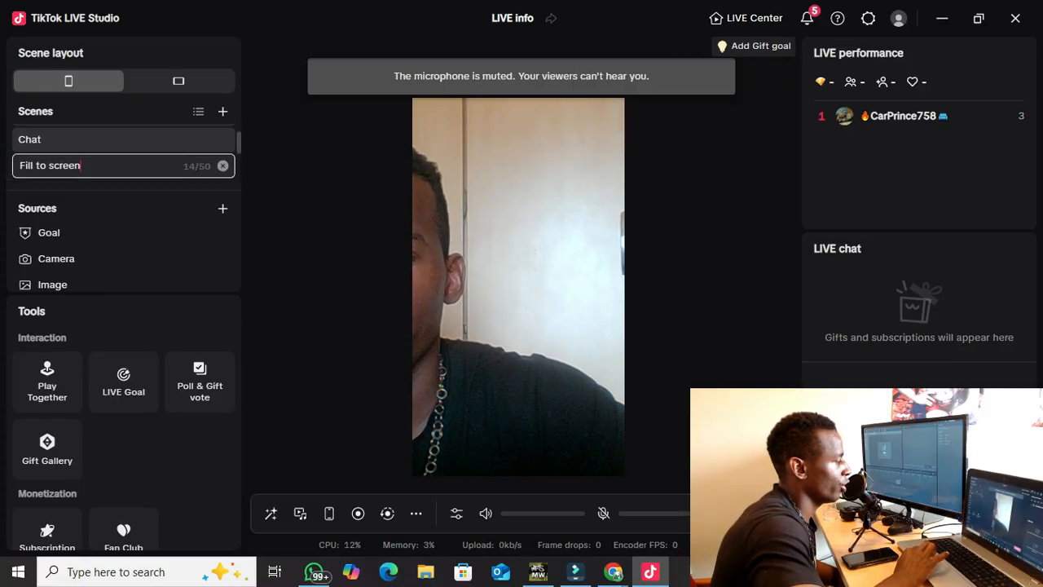
{"action": "scroll", "coordinate": [122, 159], "scroll_direction": "down", "scroll_amount": 2}
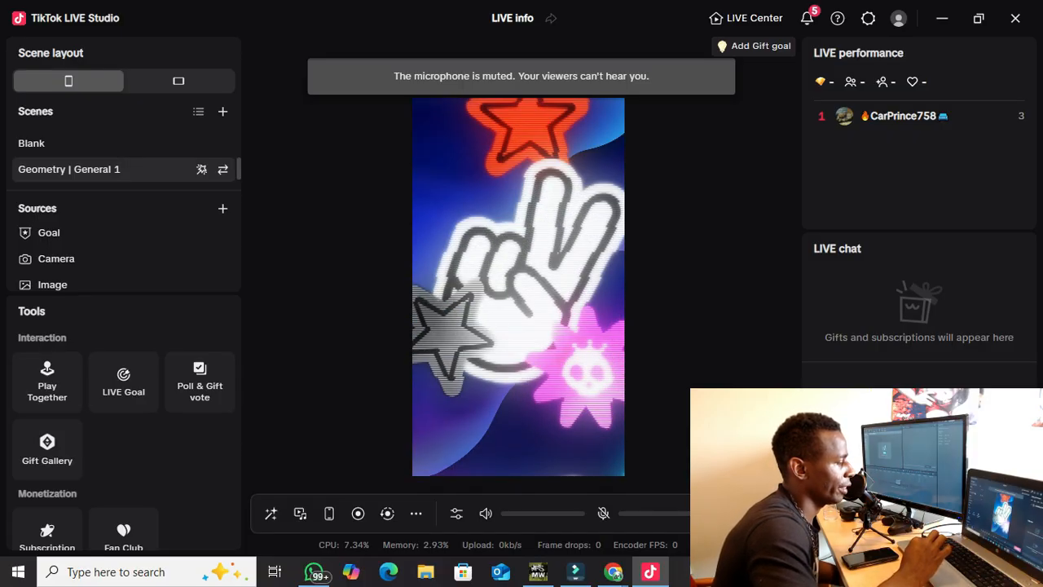
{"action": "left_click", "coordinate": [115, 170]}
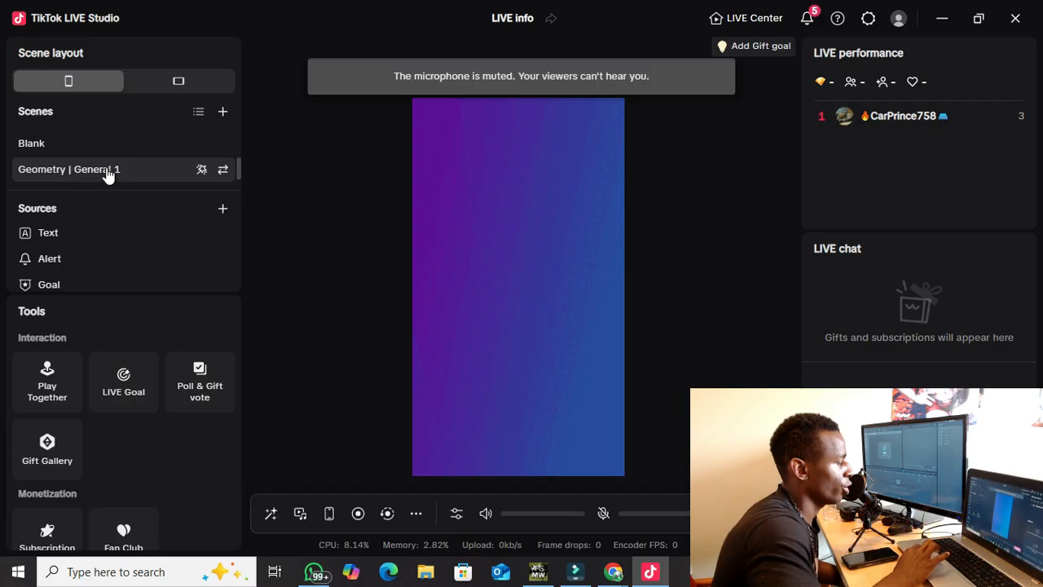
Inspect the red text message and the tall panel behind it in the preview.
{"action": "left_click", "coordinate": [480, 321]}
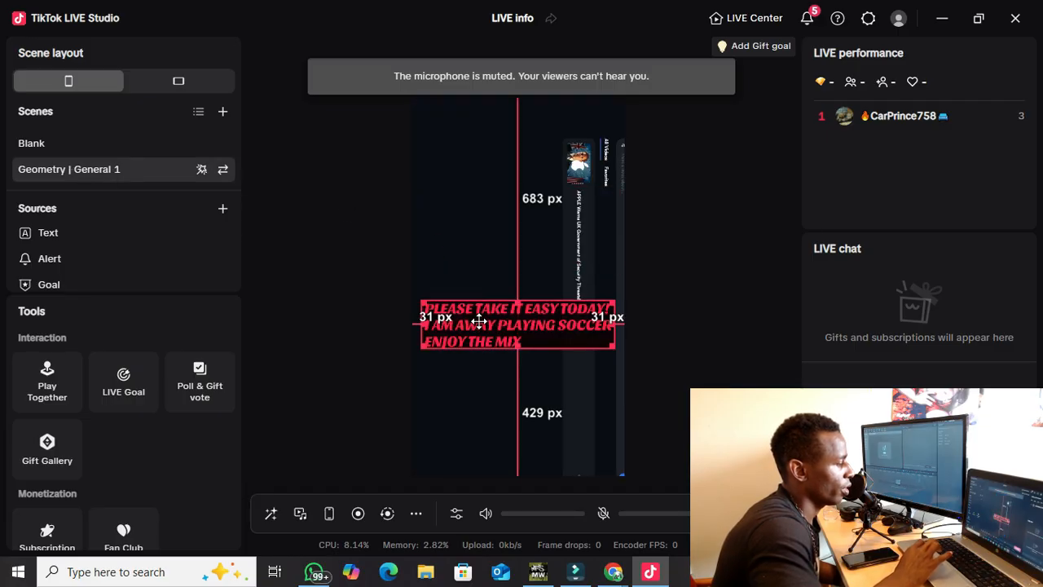
{"action": "left_click", "coordinate": [569, 259]}
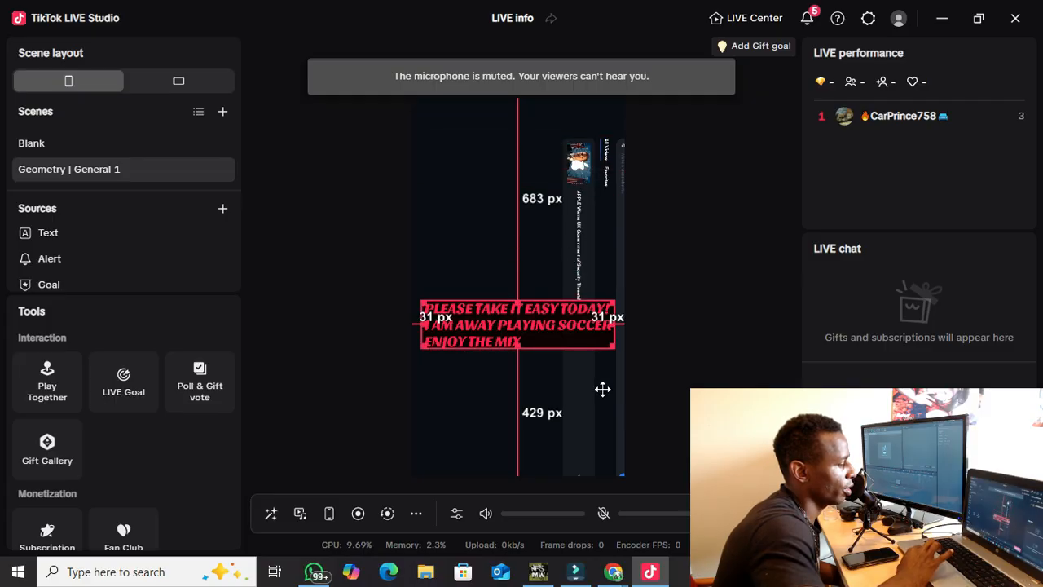
{"action": "left_click", "coordinate": [588, 444]}
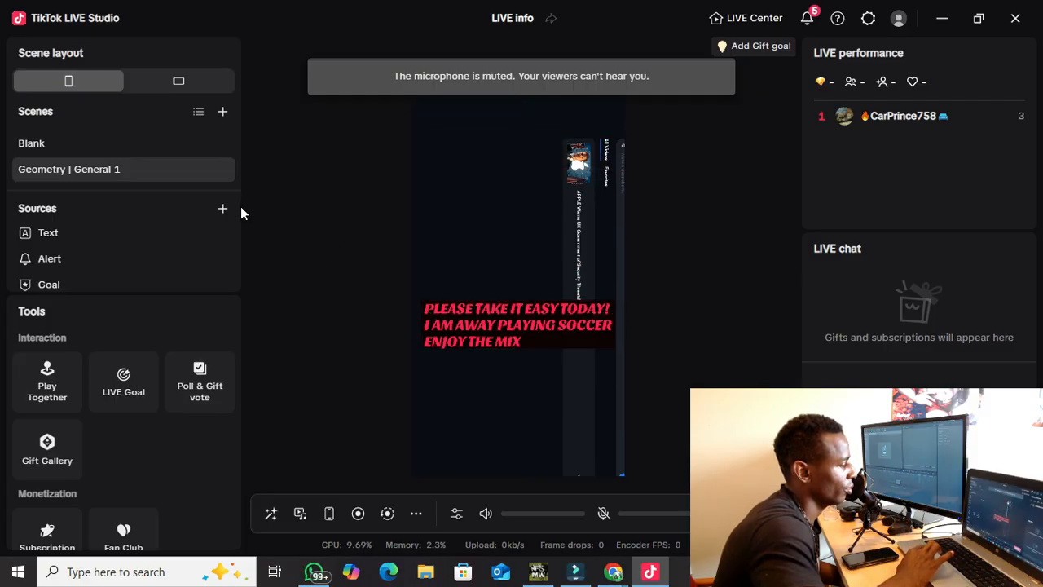
Open the Add scene window from the + next to Scenes.
{"action": "scroll", "coordinate": [128, 162], "scroll_direction": "down", "scroll_amount": 1}
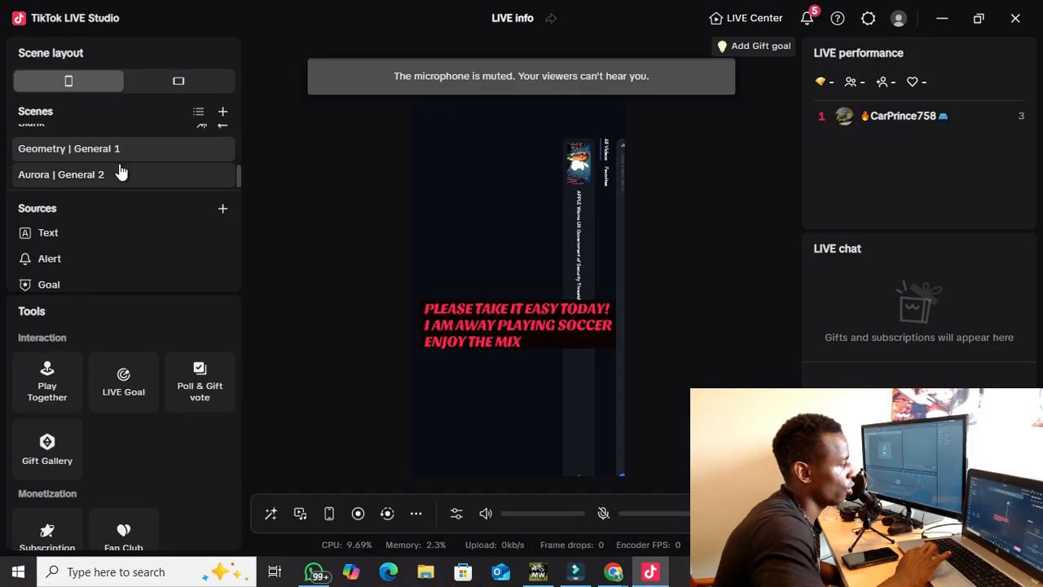
{"action": "scroll", "coordinate": [120, 171], "scroll_direction": "up", "scroll_amount": 3}
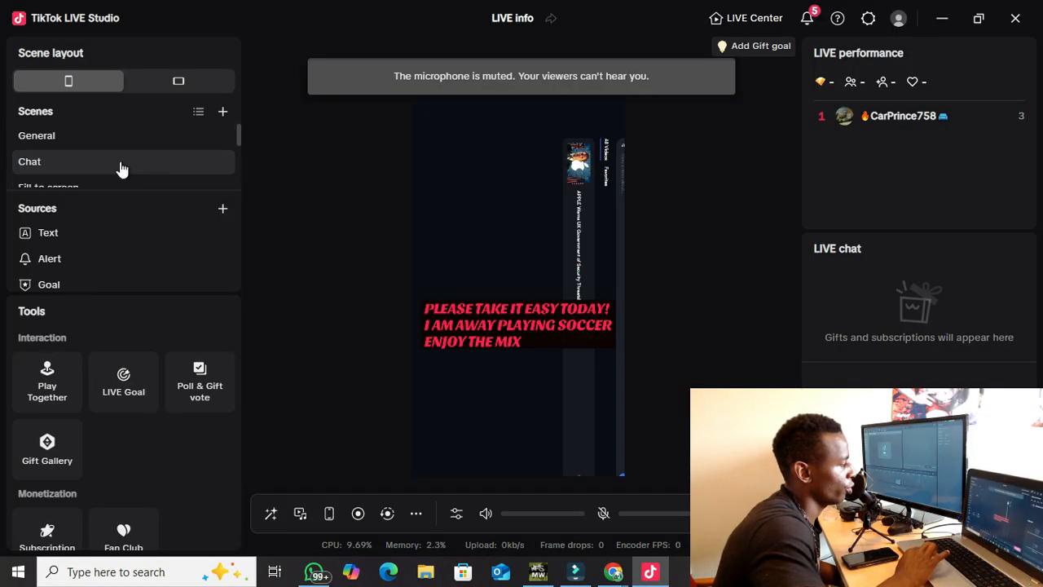
{"action": "left_click", "coordinate": [222, 114]}
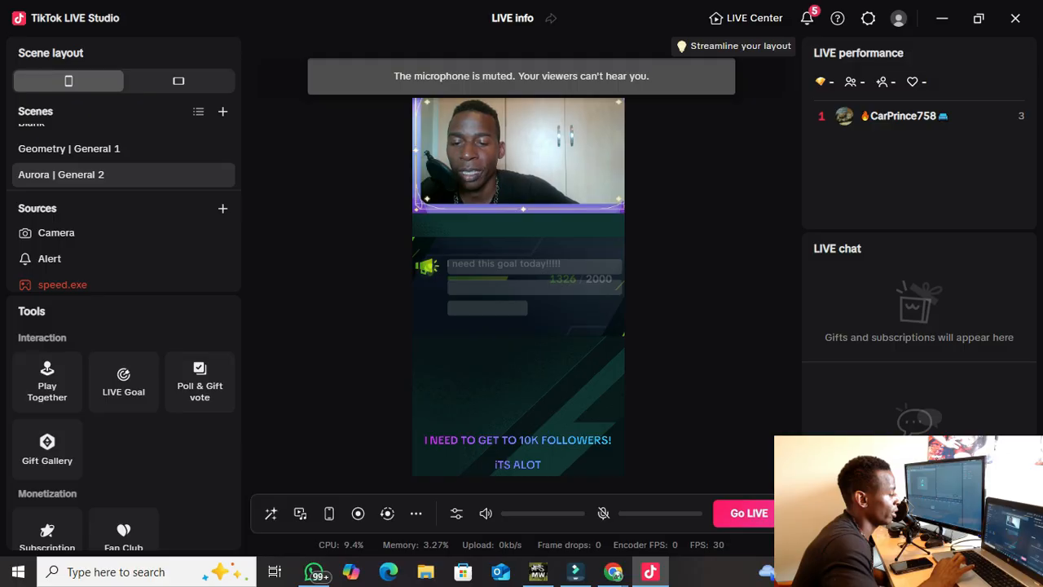
{"action": "left_click", "coordinate": [222, 112]}
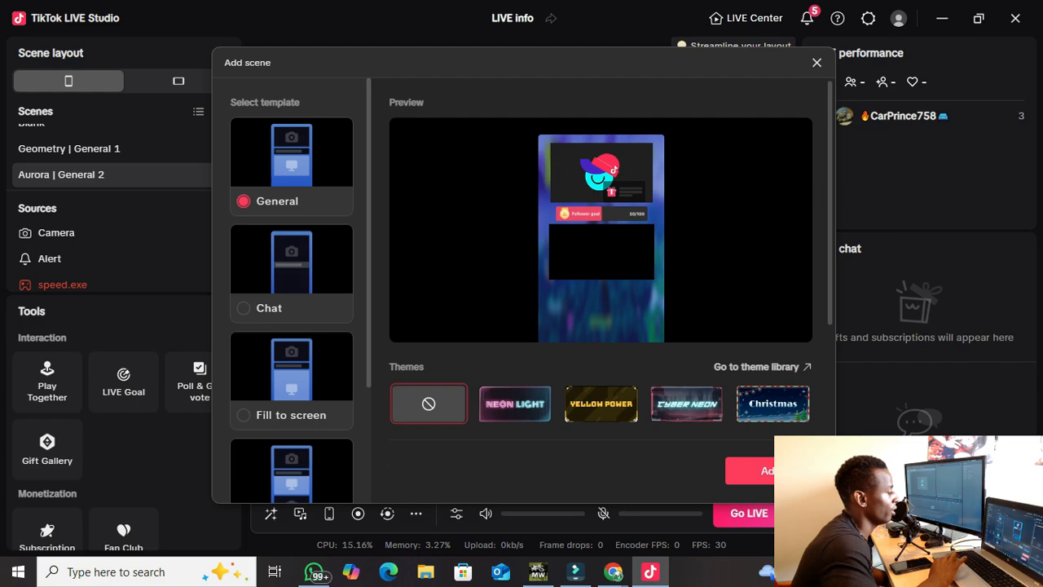
Preview the Neon Light, Yellow Power and Cyber Neon themes for the new scene.
{"action": "scroll", "coordinate": [292, 290], "scroll_direction": "down", "scroll_amount": 2}
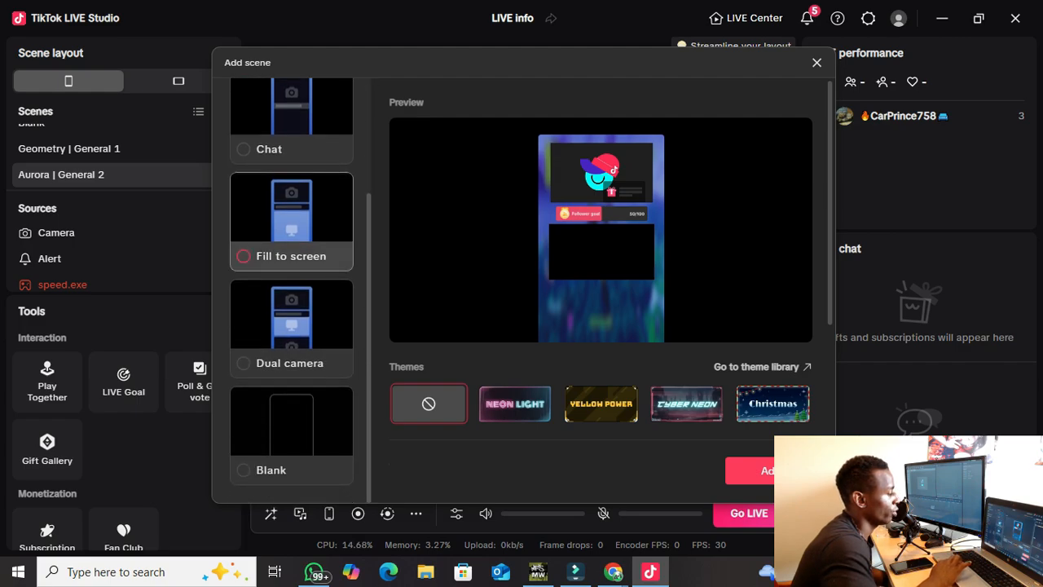
{"action": "scroll", "coordinate": [292, 290], "scroll_direction": "up", "scroll_amount": 3}
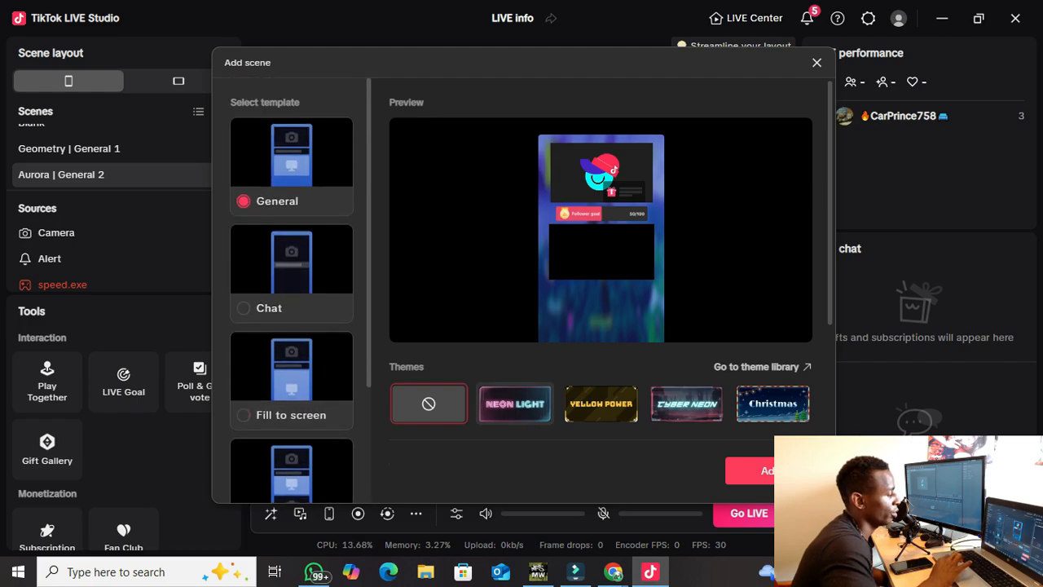
{"action": "left_click", "coordinate": [514, 403]}
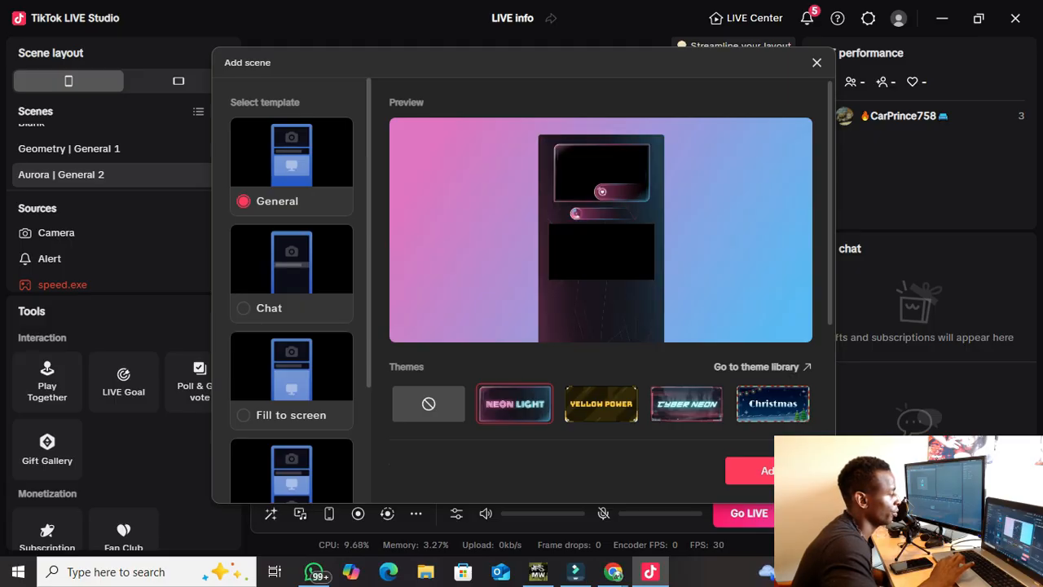
{"action": "left_click", "coordinate": [600, 404]}
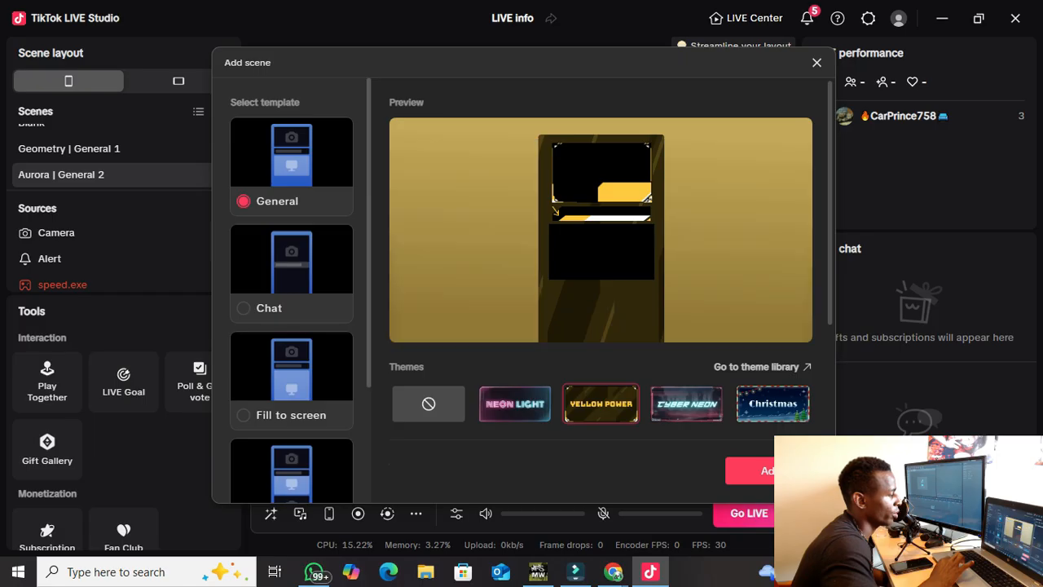
{"action": "left_click", "coordinate": [687, 404]}
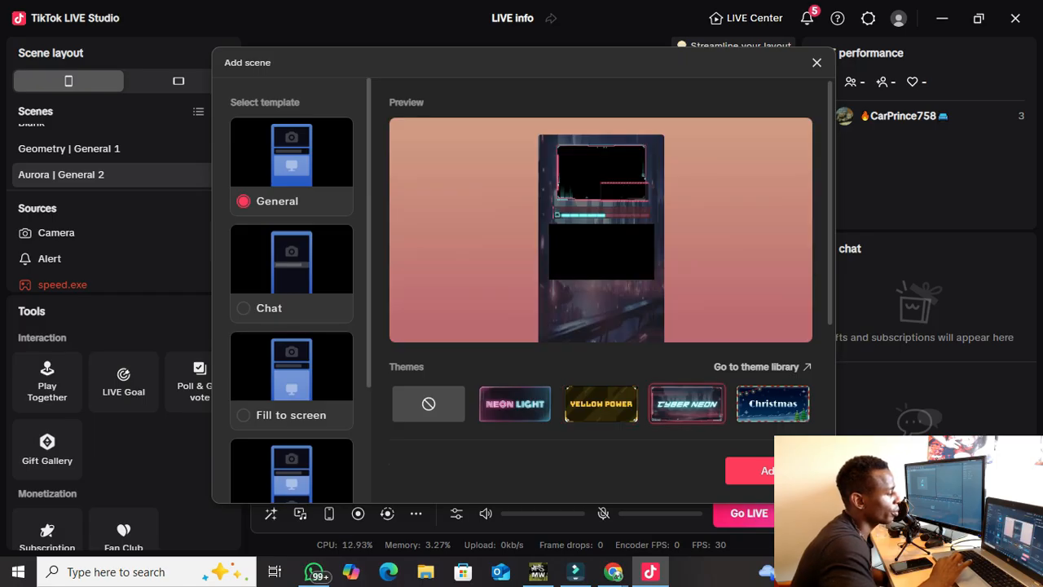
{"action": "scroll", "coordinate": [601, 277], "scroll_direction": "down", "scroll_amount": 3}
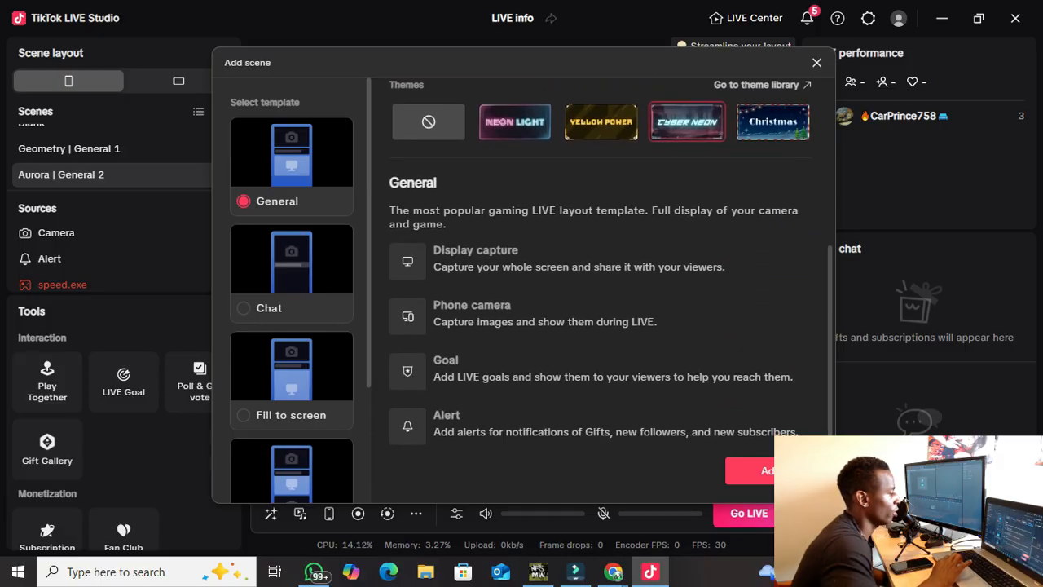
{"action": "scroll", "coordinate": [601, 285], "scroll_direction": "up", "scroll_amount": 3}
{"action": "scroll", "coordinate": [601, 285], "scroll_direction": "down", "scroll_amount": 2}
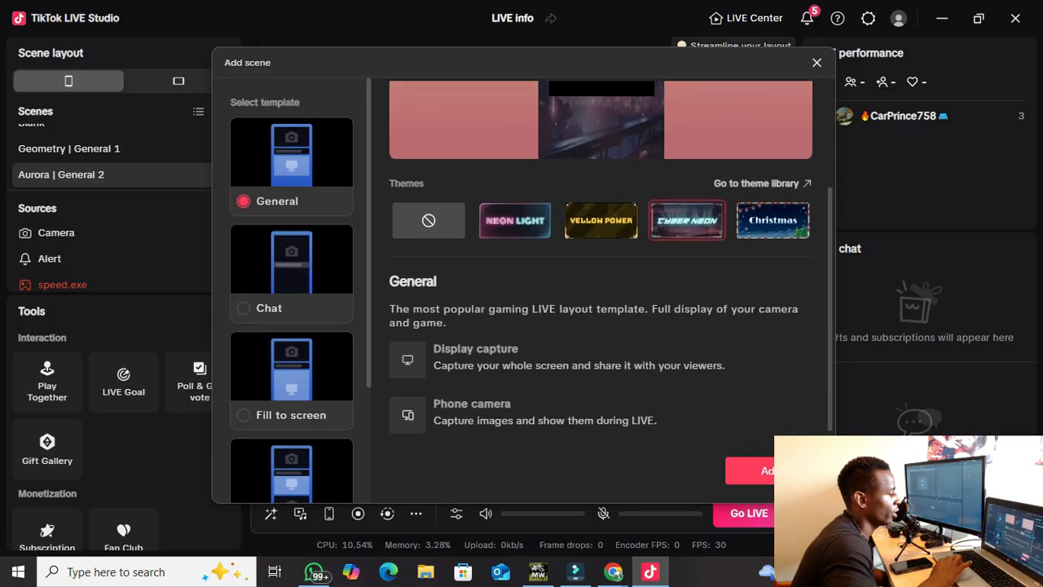
{"action": "scroll", "coordinate": [292, 291], "scroll_direction": "down", "scroll_amount": 3}
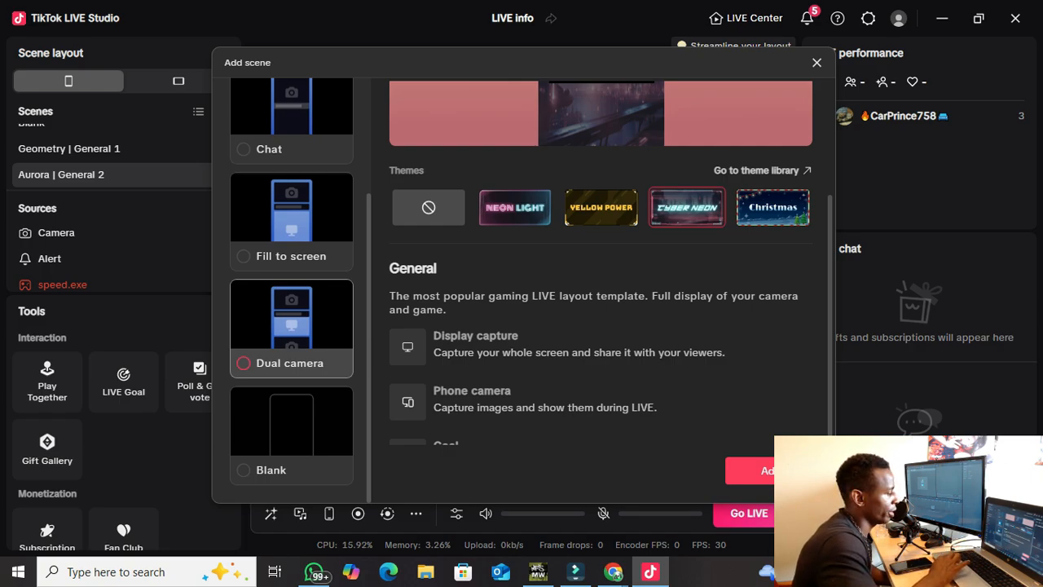
{"action": "scroll", "coordinate": [291, 350], "scroll_direction": "up", "scroll_amount": 3}
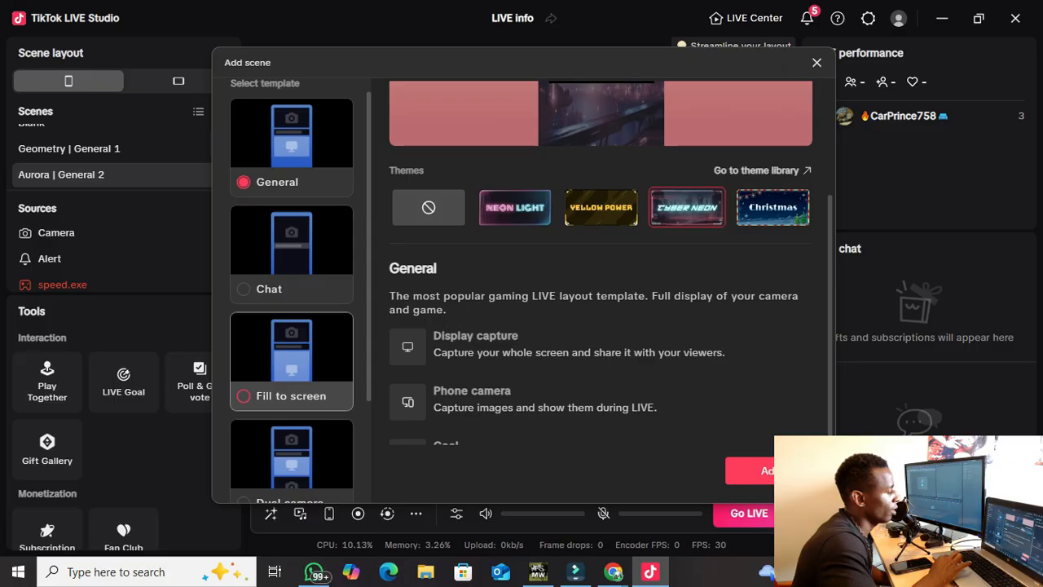
Choose the Fill to screen template with the Yellow Power theme and add the scene.
{"action": "left_click", "coordinate": [291, 364]}
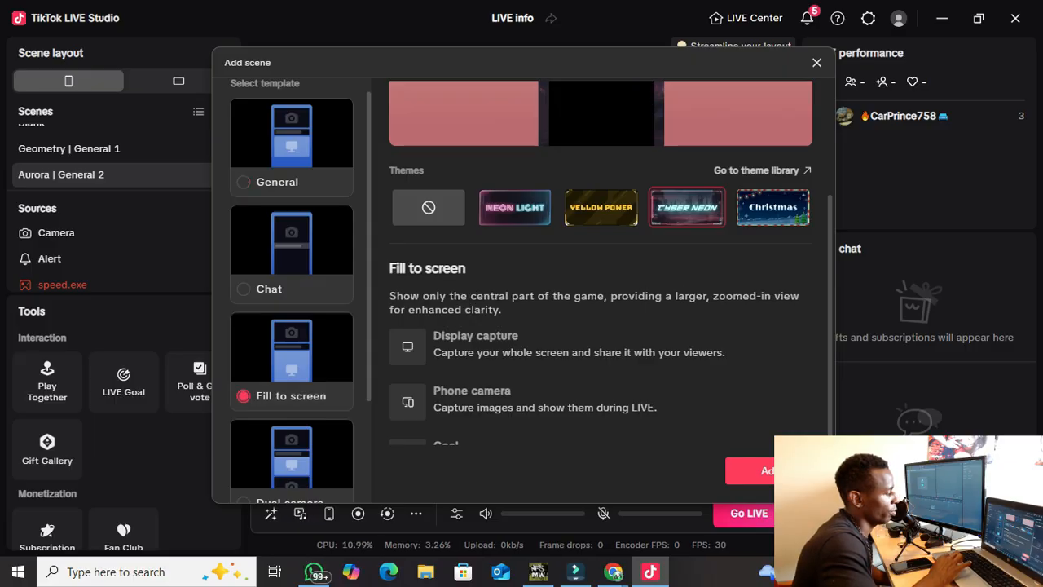
{"action": "scroll", "coordinate": [600, 245], "scroll_direction": "up", "scroll_amount": 3}
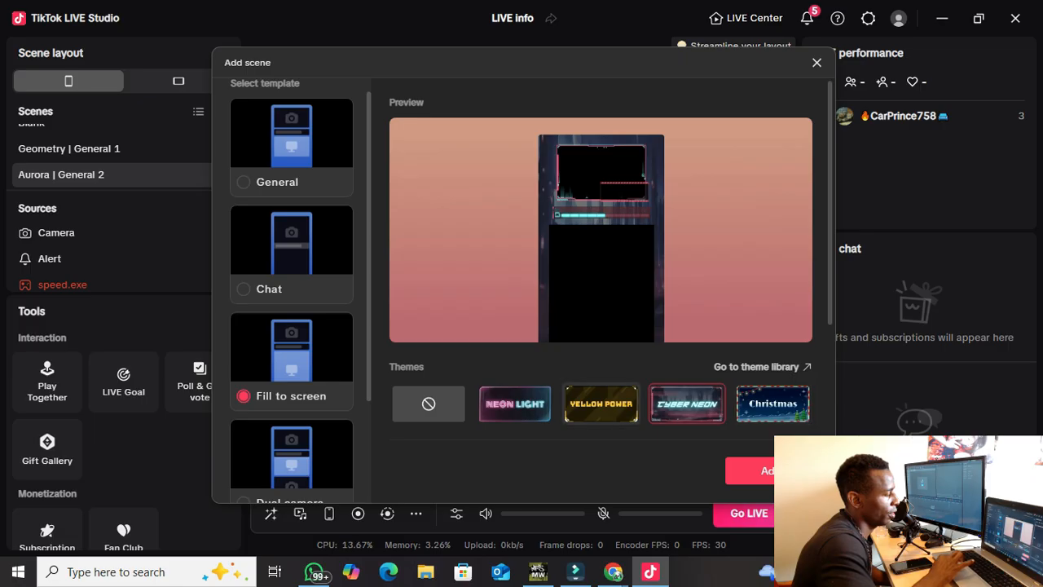
{"action": "left_click", "coordinate": [601, 405]}
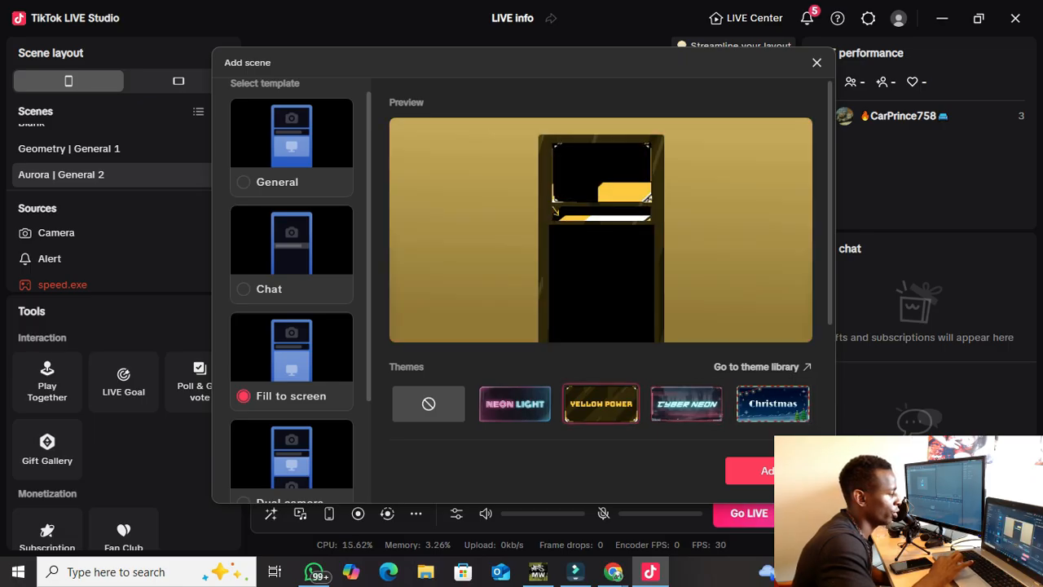
{"action": "left_click", "coordinate": [515, 404]}
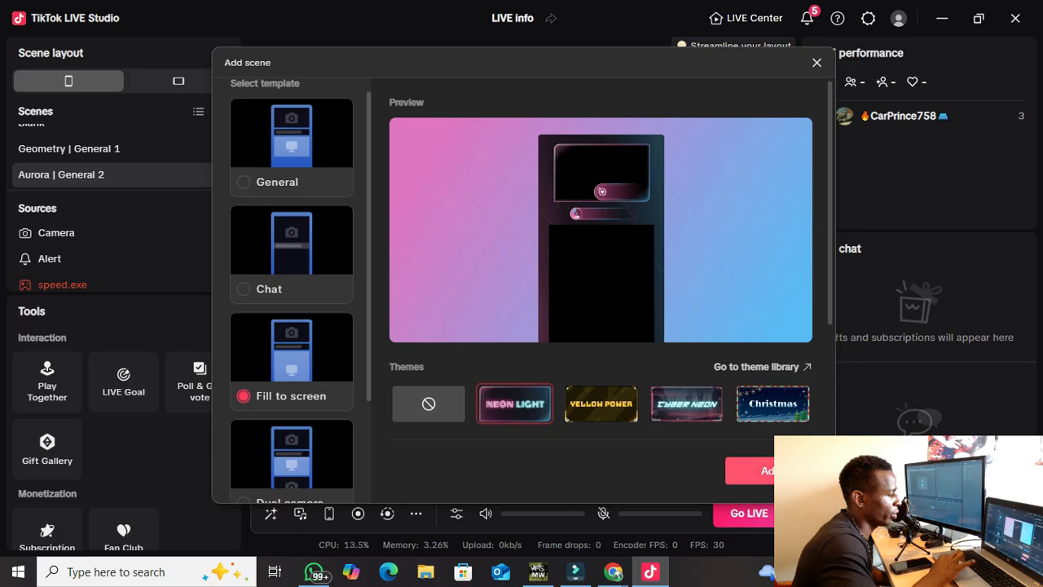
{"action": "left_click", "coordinate": [601, 405]}
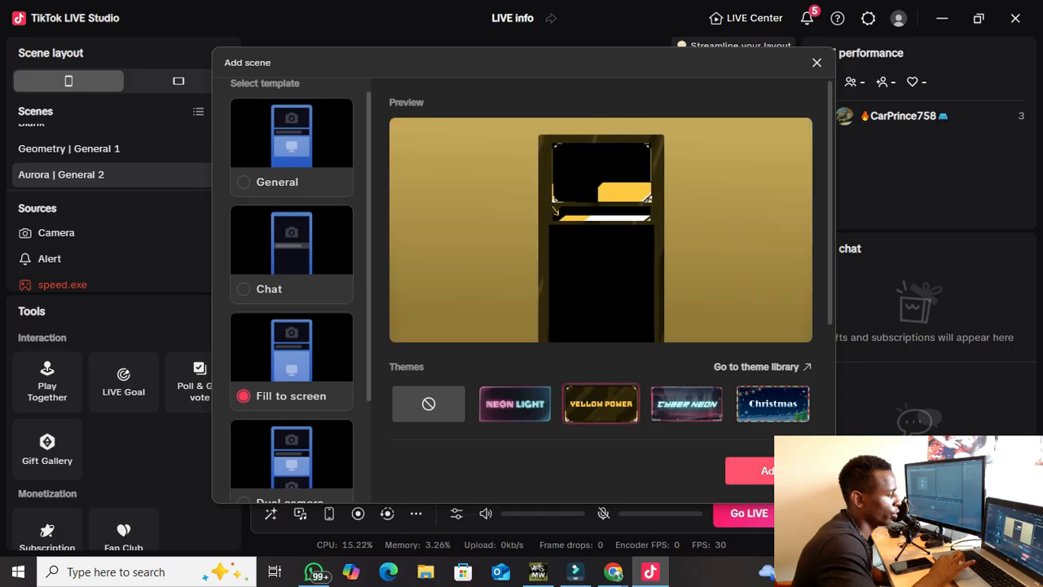
{"action": "left_click", "coordinate": [748, 471]}
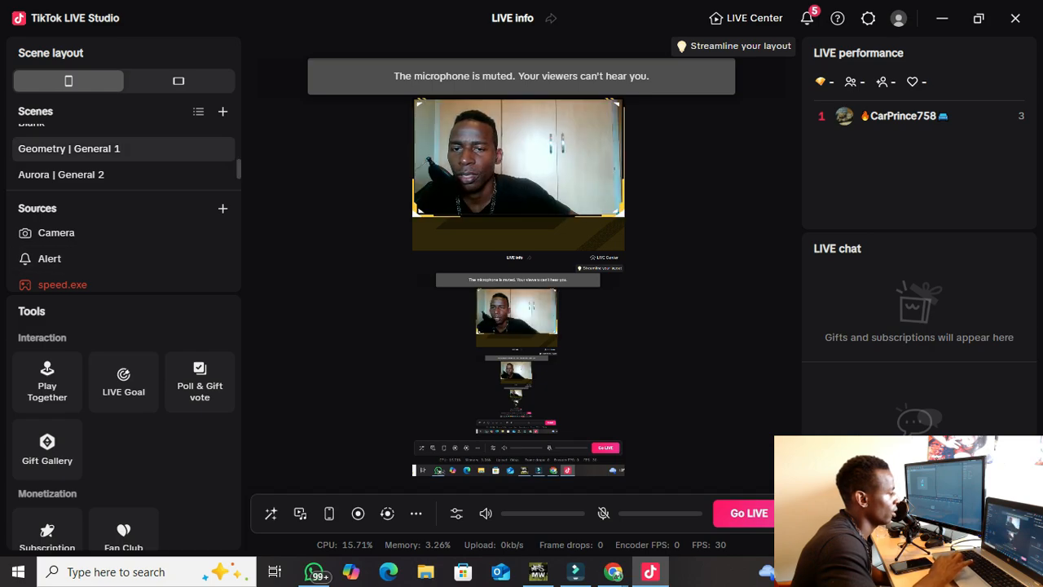
Hide the Camera source, enlarge the Sources list, and select the Alert widget.
{"action": "scroll", "coordinate": [122, 155], "scroll_direction": "up", "scroll_amount": 3}
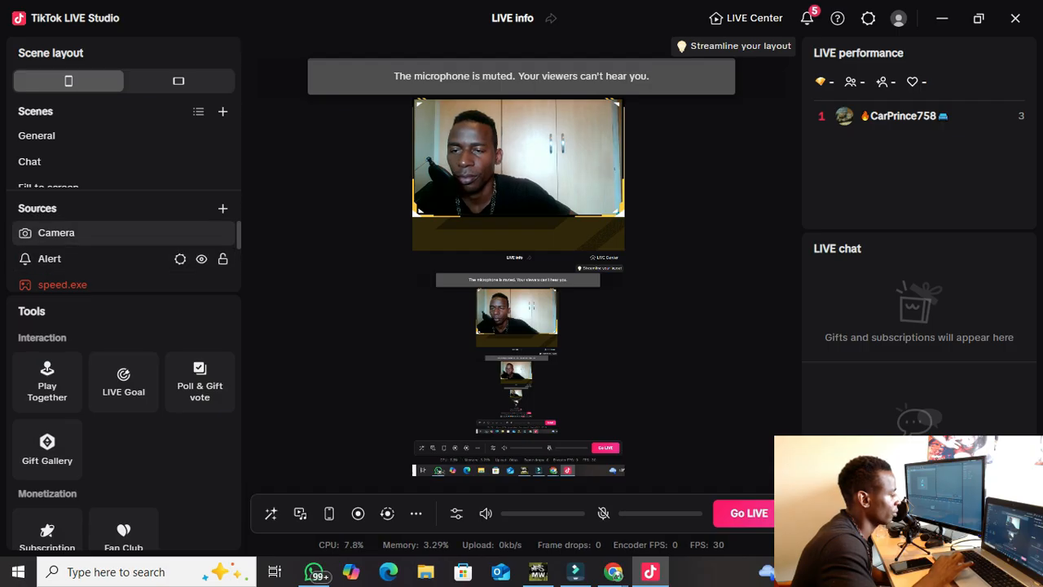
{"action": "scroll", "coordinate": [123, 258], "scroll_direction": "down", "scroll_amount": 3}
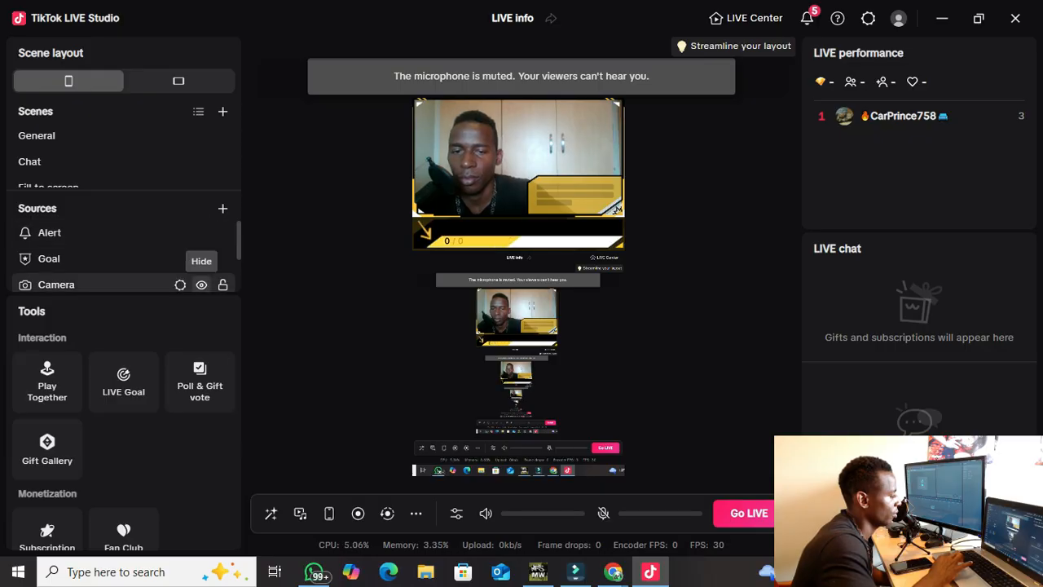
{"action": "left_click", "coordinate": [201, 285]}
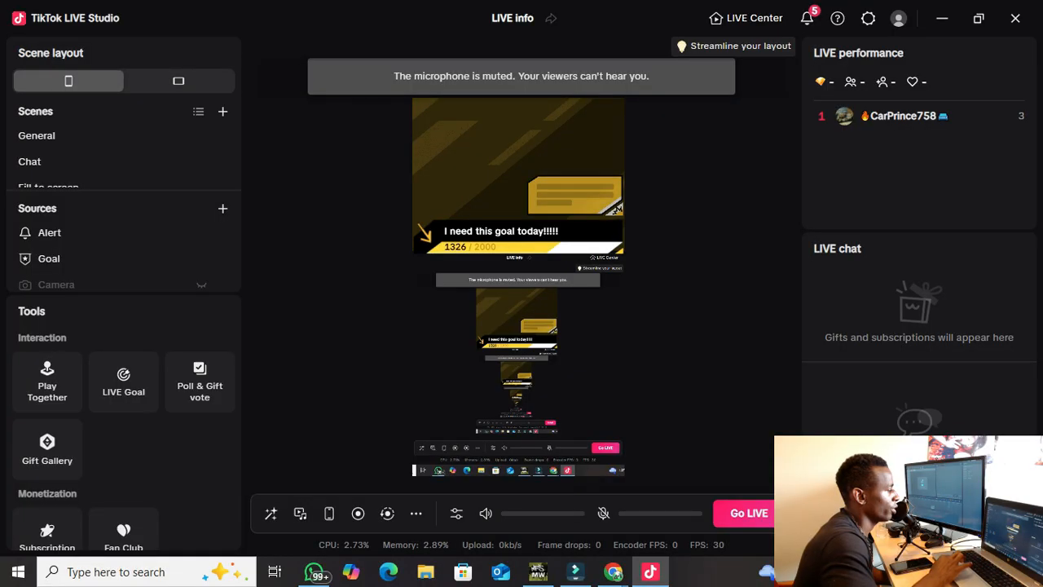
{"action": "left_click_drag", "start_coordinate": [124, 191], "coordinate": [124, 162]}
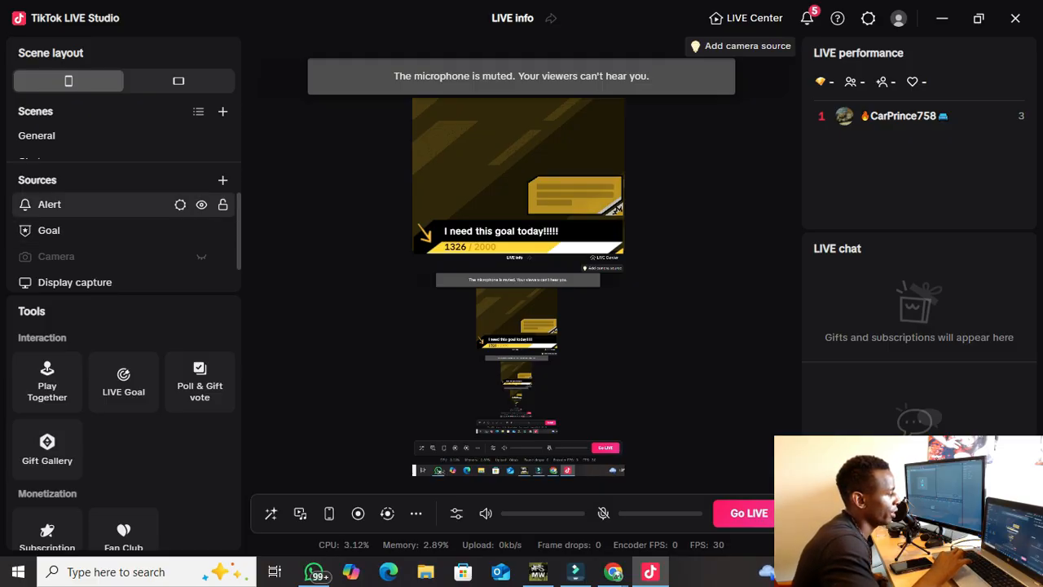
{"action": "left_click", "coordinate": [89, 205]}
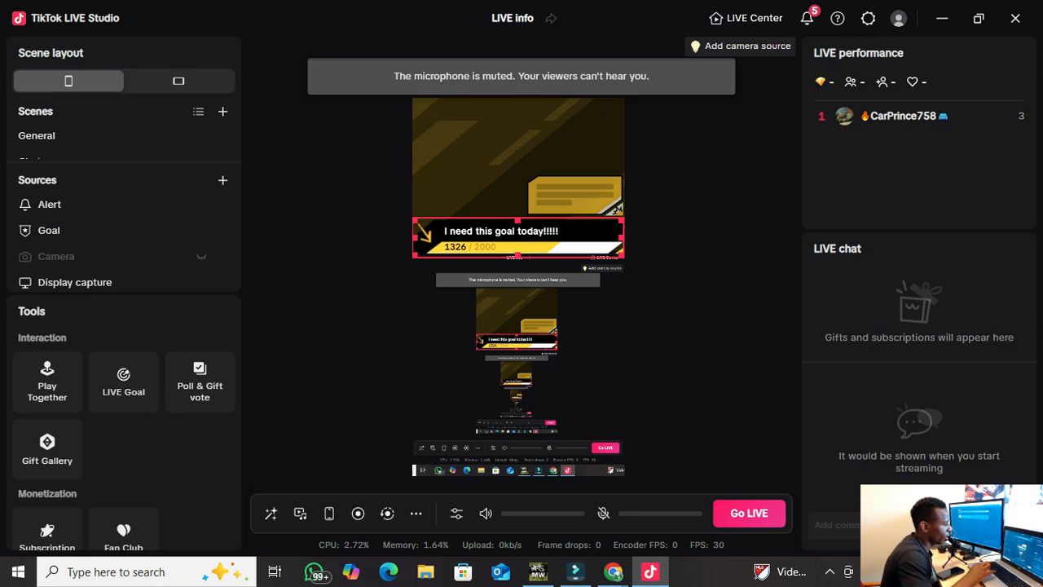
Select the goal bar on the canvas and open the Goal source's settings.
{"action": "left_click", "coordinate": [518, 238]}
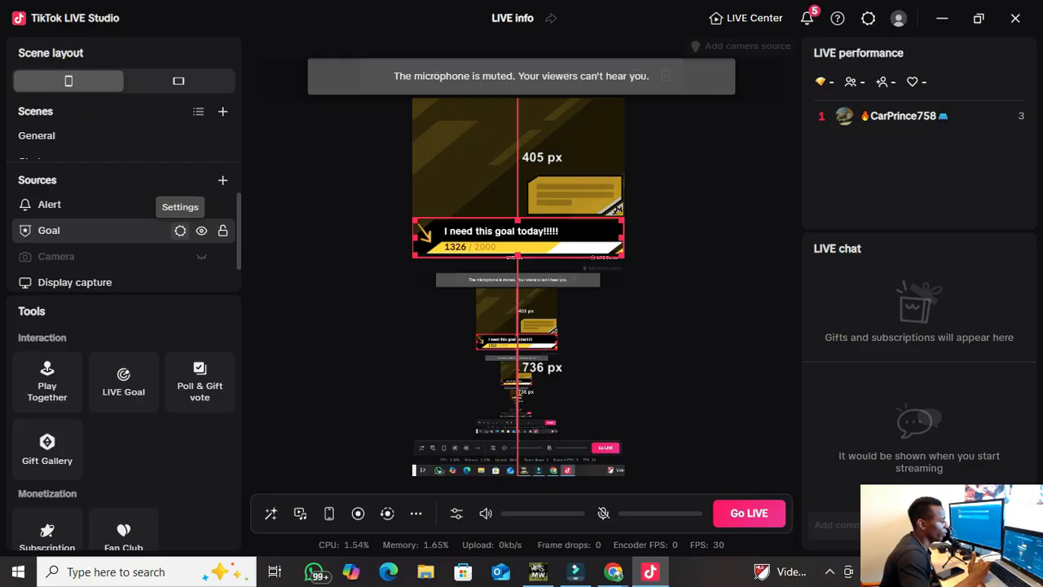
{"action": "left_click", "coordinate": [180, 231]}
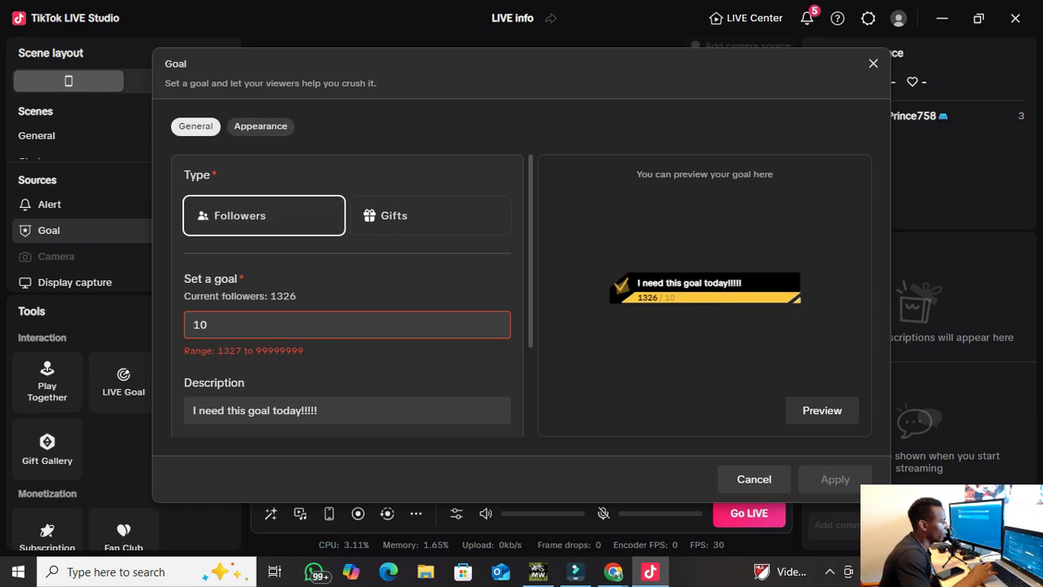
Lower the goal bar's background opacity to 88% in the Appearance settings.
{"action": "left_click", "coordinate": [260, 126]}
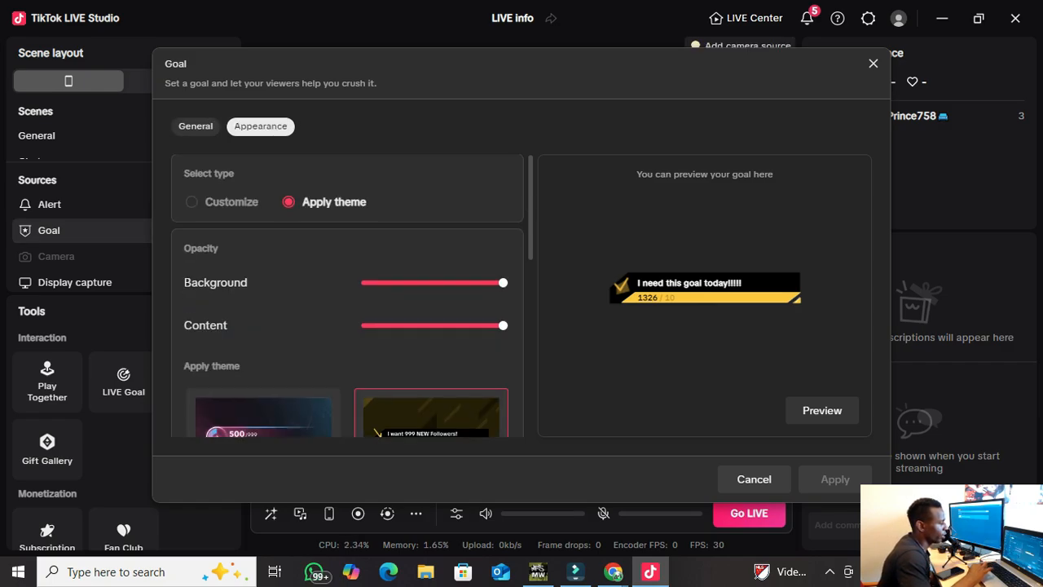
{"action": "scroll", "coordinate": [351, 294], "scroll_direction": "down", "scroll_amount": 2}
{"action": "scroll", "coordinate": [351, 297], "scroll_direction": "down", "scroll_amount": 1}
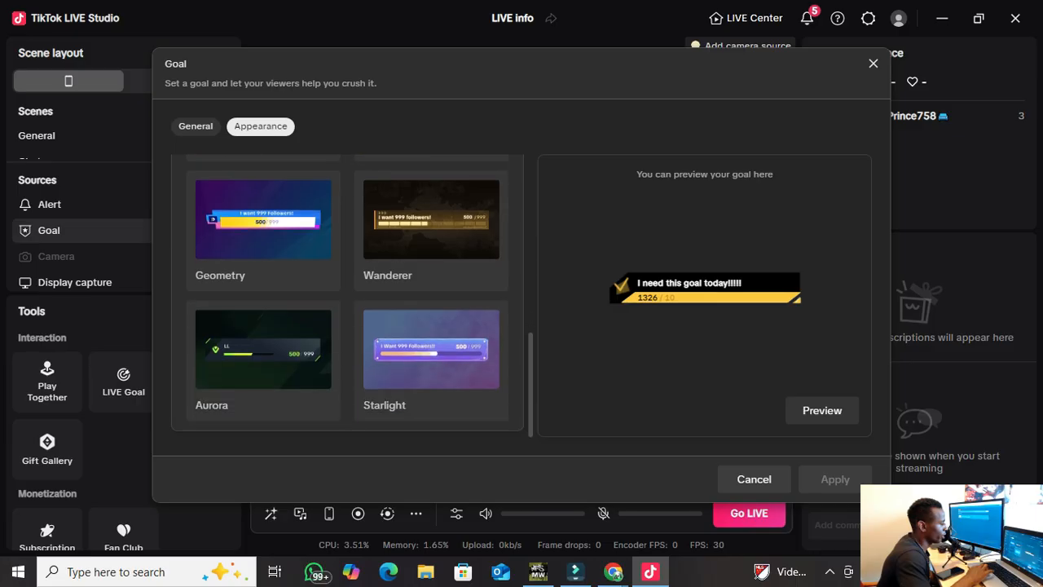
{"action": "scroll", "coordinate": [347, 293], "scroll_direction": "up", "scroll_amount": 10}
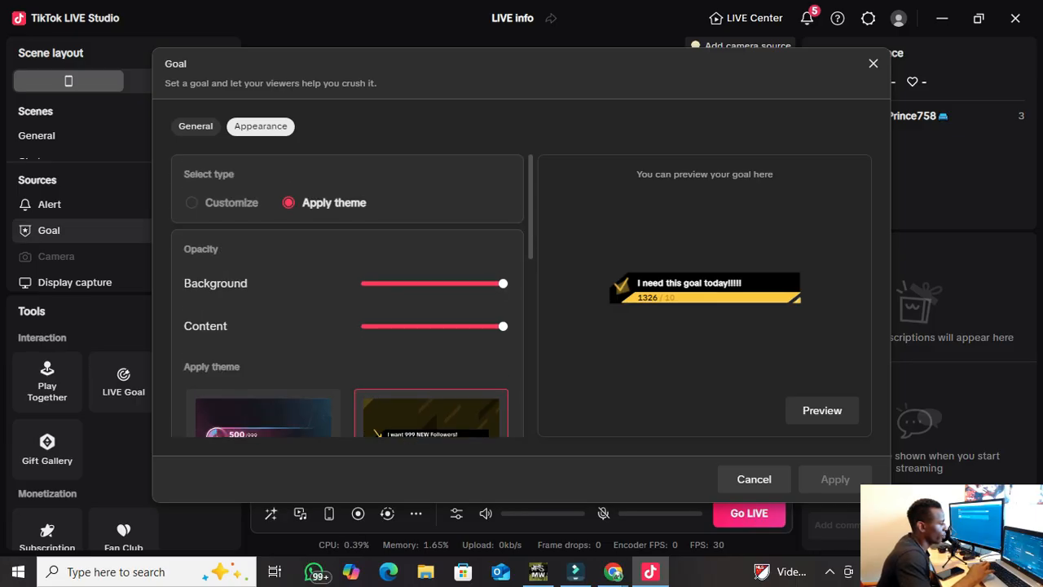
{"action": "mouse_move", "coordinate": [502, 283]}
{"action": "left_mouse_down"}
{"action": "mouse_move", "coordinate": [393, 282]}
{"action": "mouse_move", "coordinate": [503, 282]}
{"action": "left_mouse_up"}
{"action": "left_click_drag", "start_coordinate": [503, 326], "coordinate": [460, 326]}
{"action": "mouse_move", "coordinate": [503, 326]}
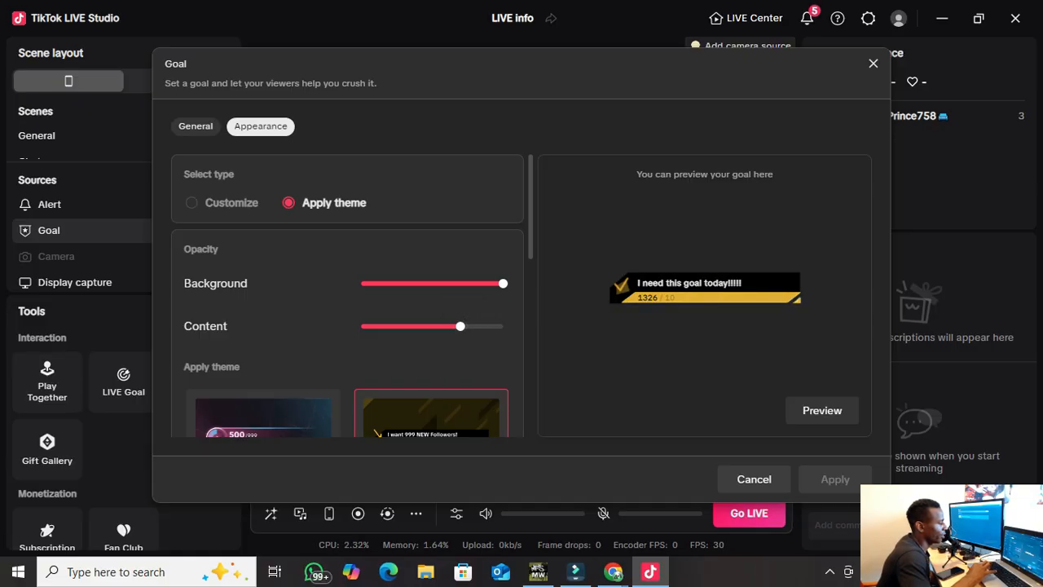
{"action": "left_click_drag", "start_coordinate": [503, 283], "coordinate": [460, 283]}
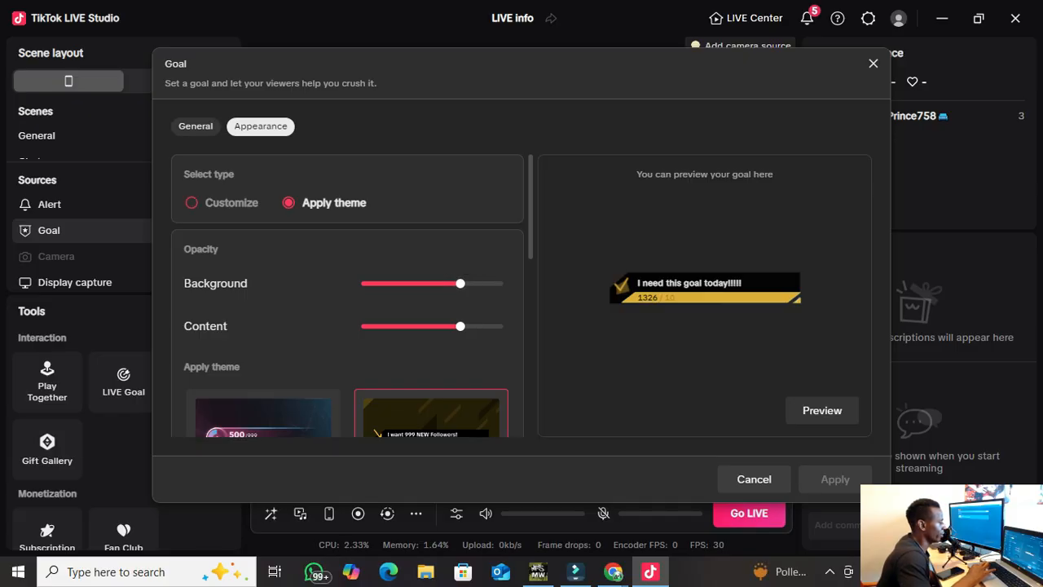
Compare the Customize and Apply theme looks and keep Apply theme.
{"action": "left_click", "coordinate": [192, 202]}
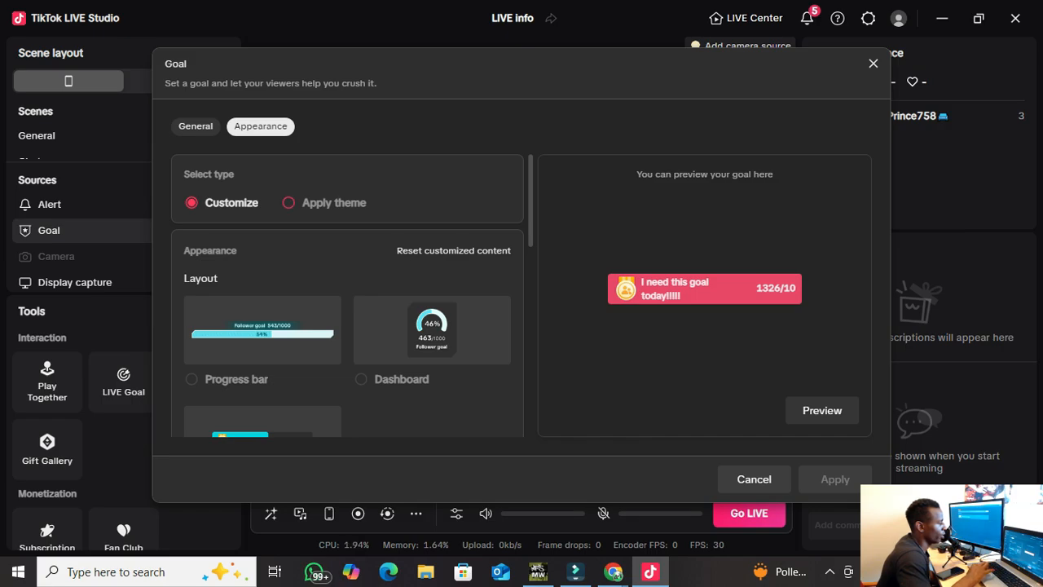
{"action": "left_click", "coordinate": [288, 202]}
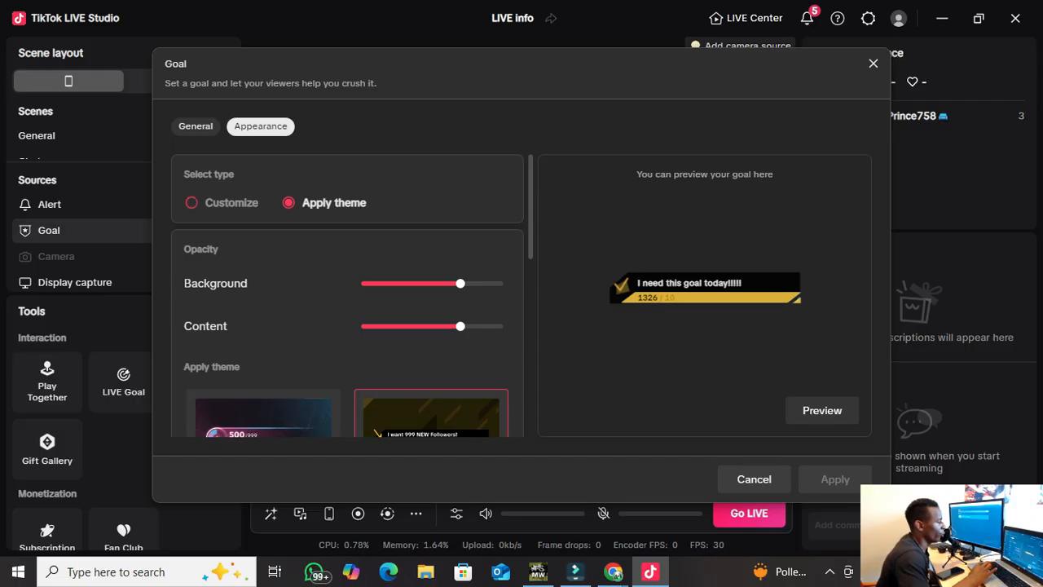
{"action": "left_click", "coordinate": [191, 202]}
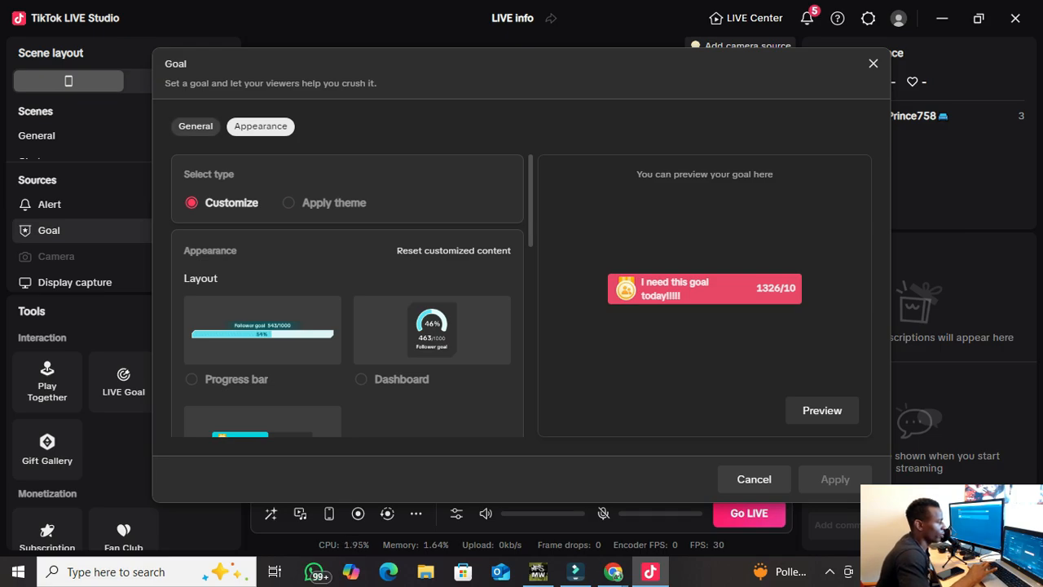
{"action": "left_click", "coordinate": [196, 126]}
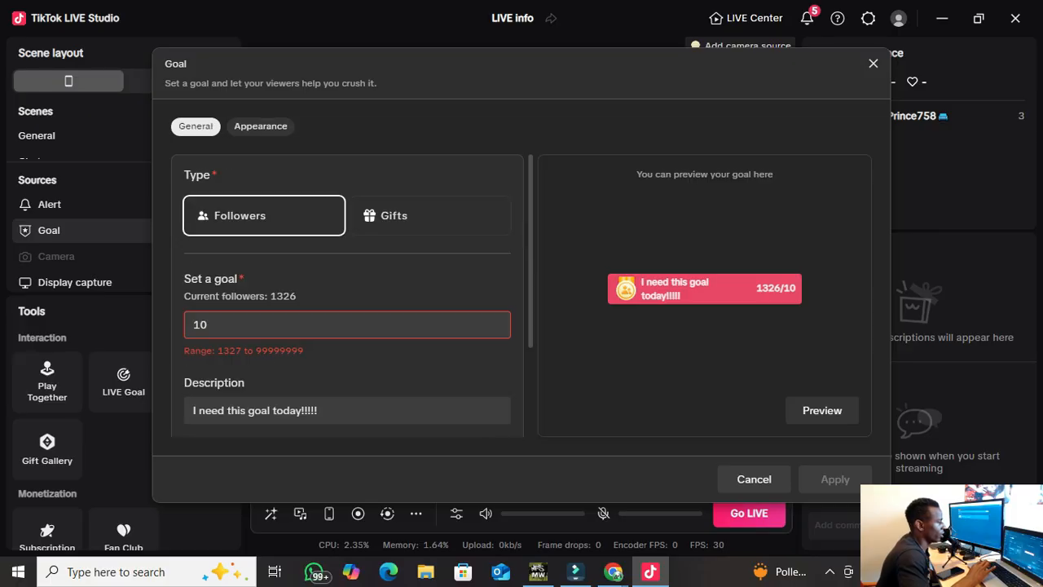
{"action": "left_click", "coordinate": [261, 127]}
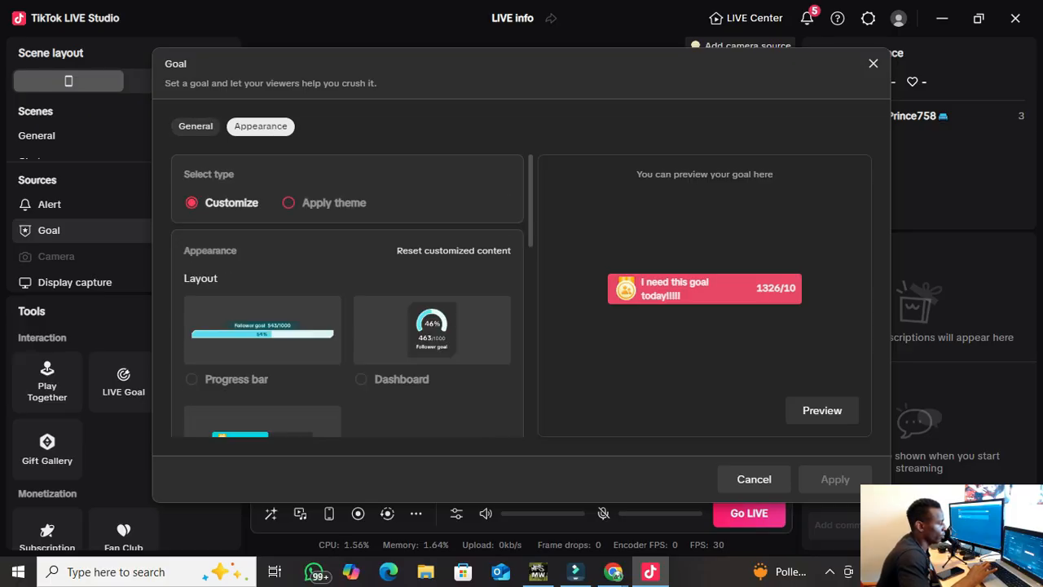
{"action": "left_click", "coordinate": [288, 203]}
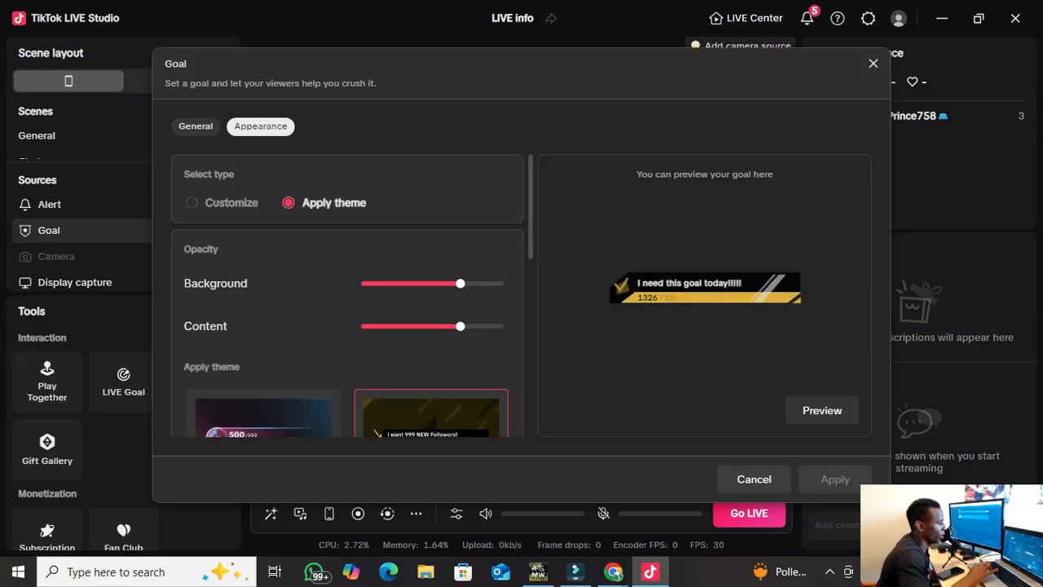
{"action": "left_click", "coordinate": [196, 126]}
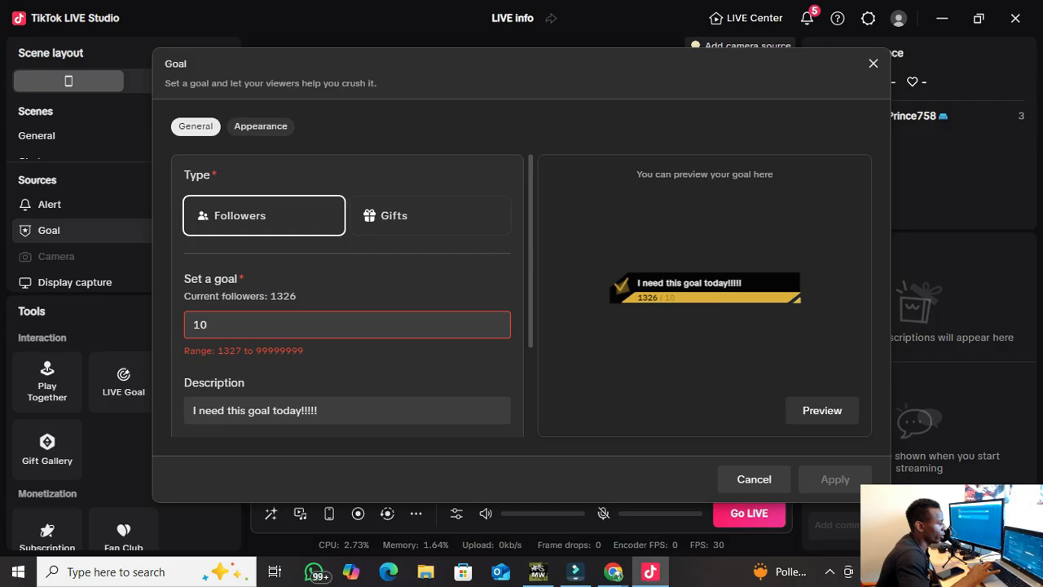
Try the gifts goal type, reviewing the 2000 follower and 110 gift goal values.
{"action": "left_click", "coordinate": [430, 215]}
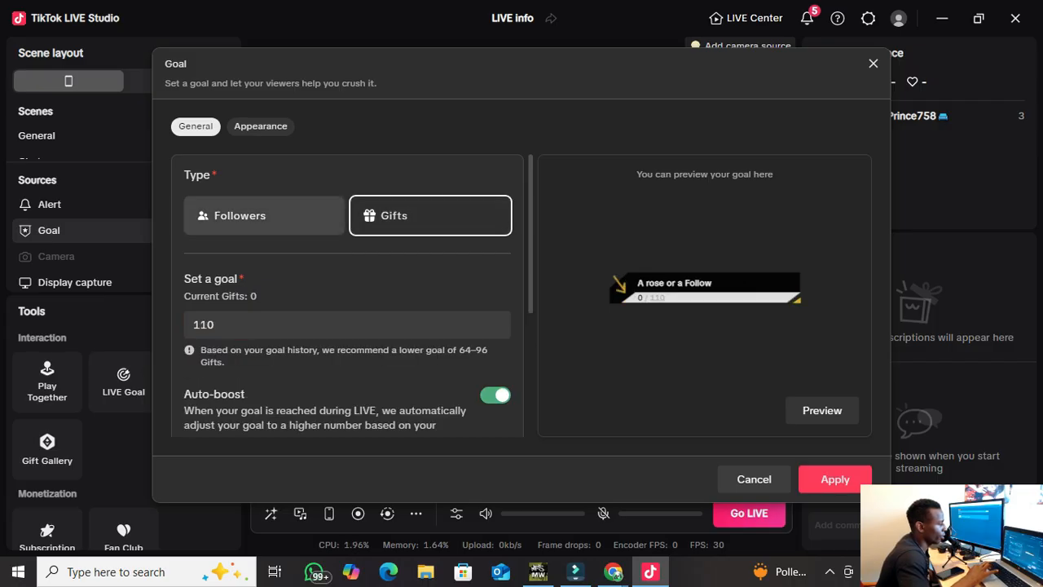
{"action": "left_click", "coordinate": [245, 216]}
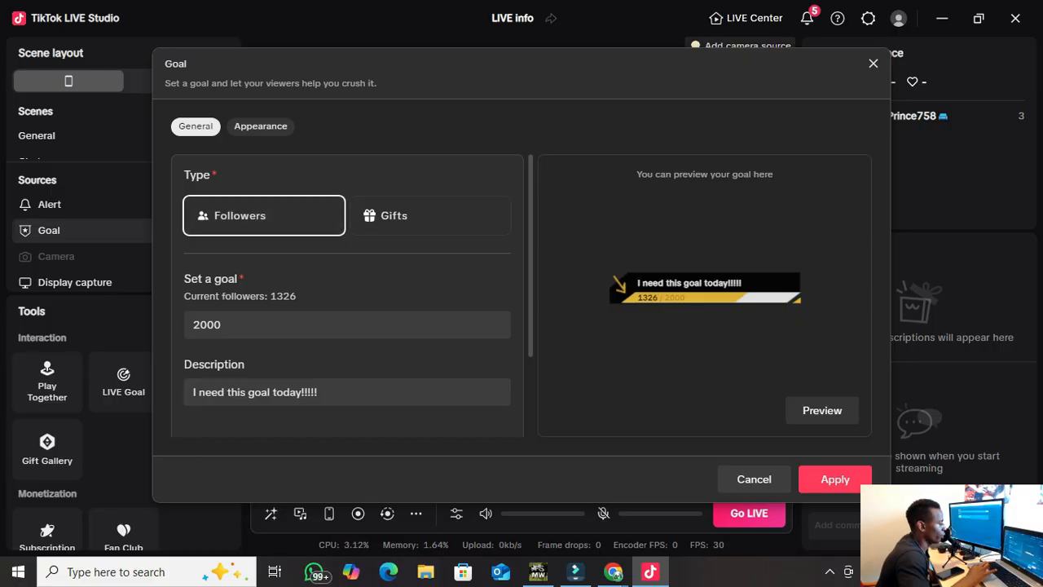
{"action": "left_click", "coordinate": [236, 324]}
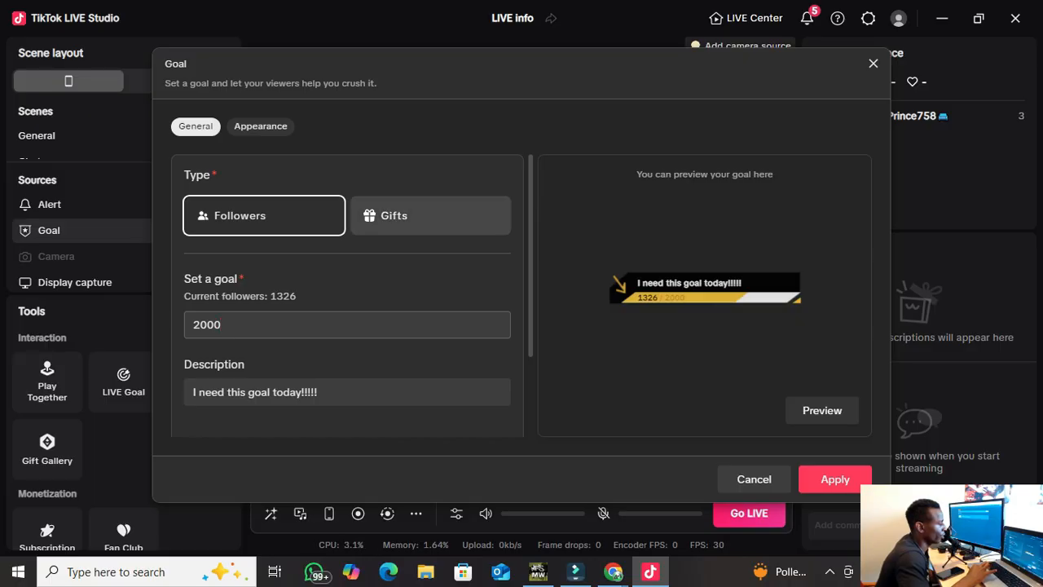
{"action": "left_click", "coordinate": [430, 216]}
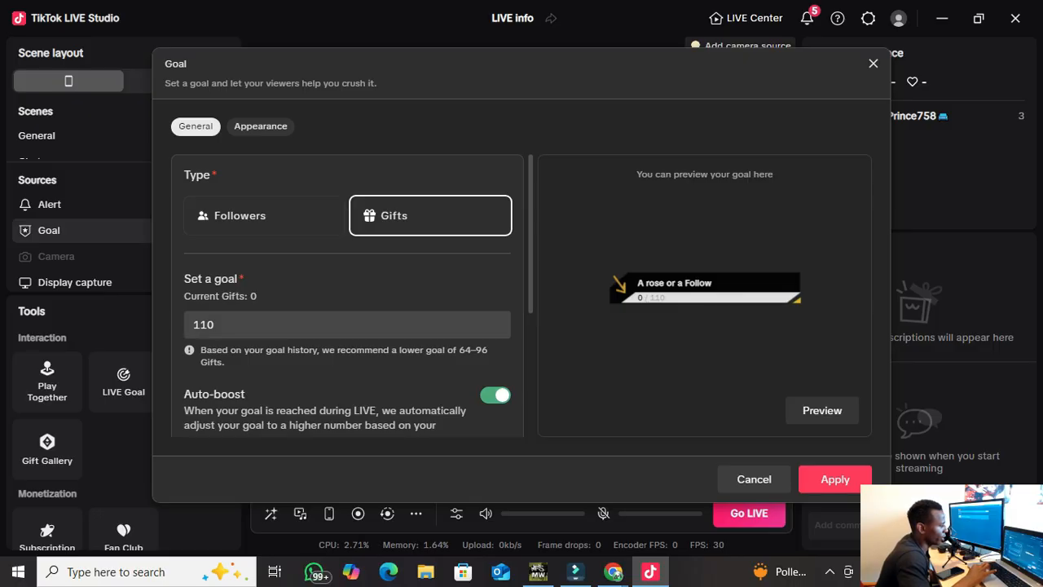
{"action": "left_click", "coordinate": [216, 324]}
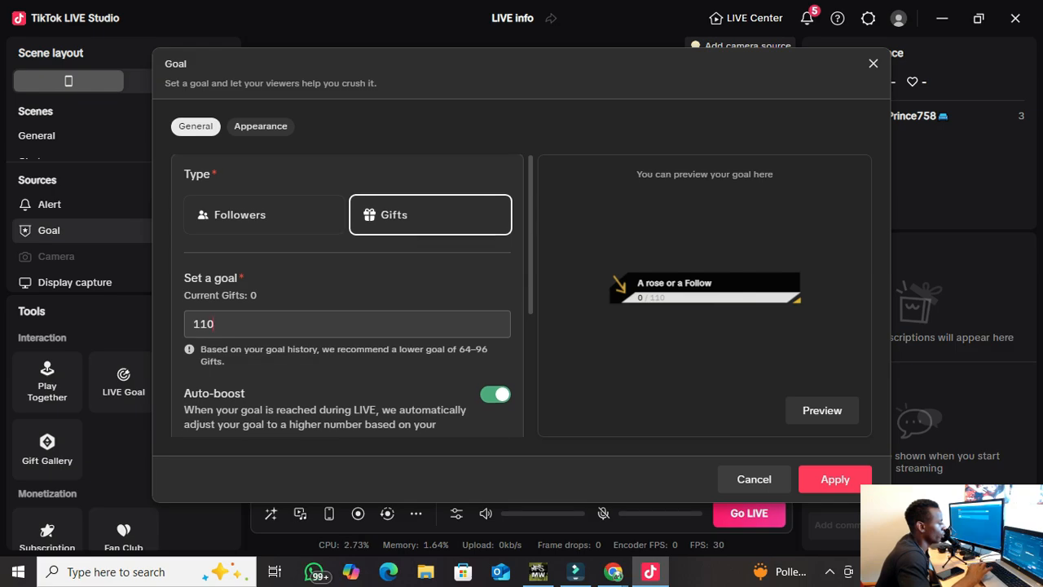
Raise the goal alert sound volume and keep Alert-3.mp3 after previewing it.
{"action": "scroll", "coordinate": [348, 297], "scroll_direction": "down", "scroll_amount": 3}
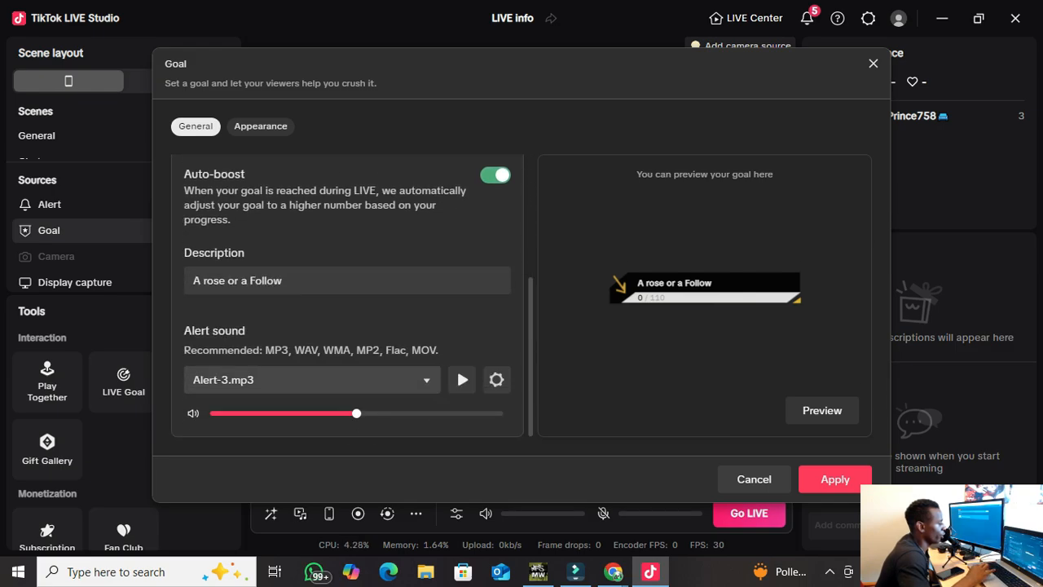
{"action": "left_click_drag", "start_coordinate": [356, 413], "coordinate": [483, 414]}
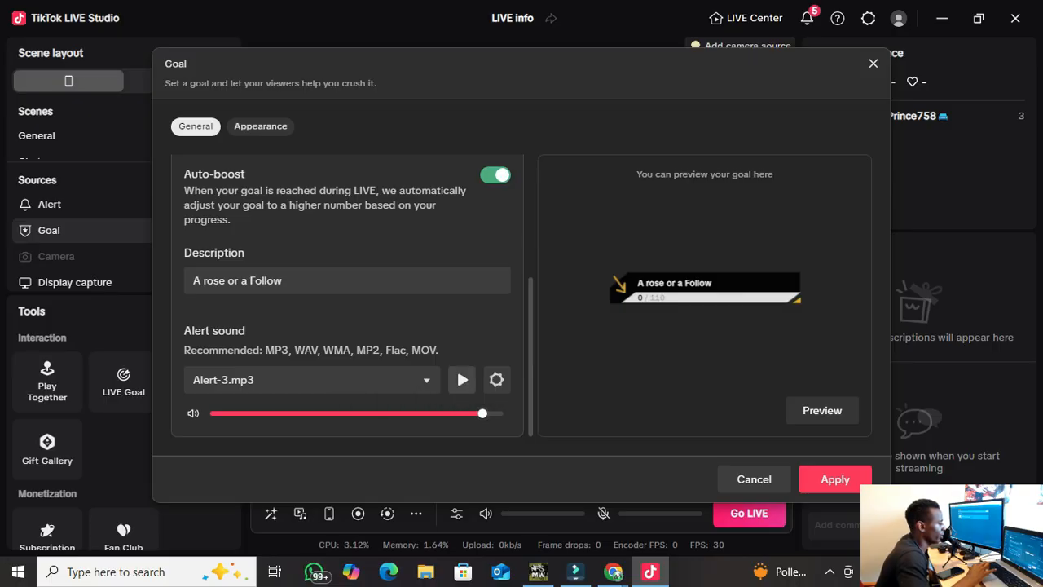
{"action": "left_click", "coordinate": [462, 380]}
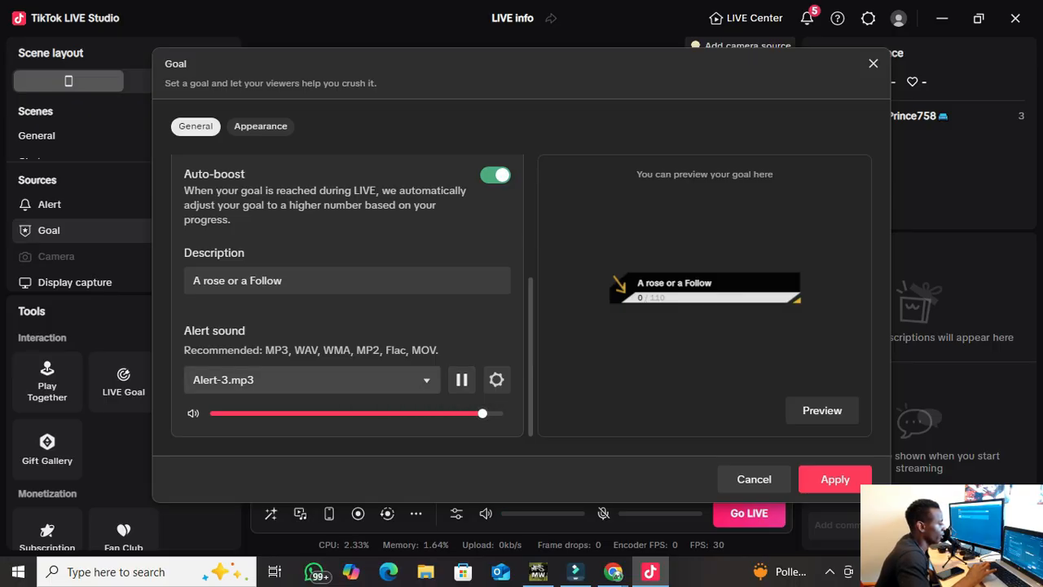
{"action": "left_click", "coordinate": [367, 380]}
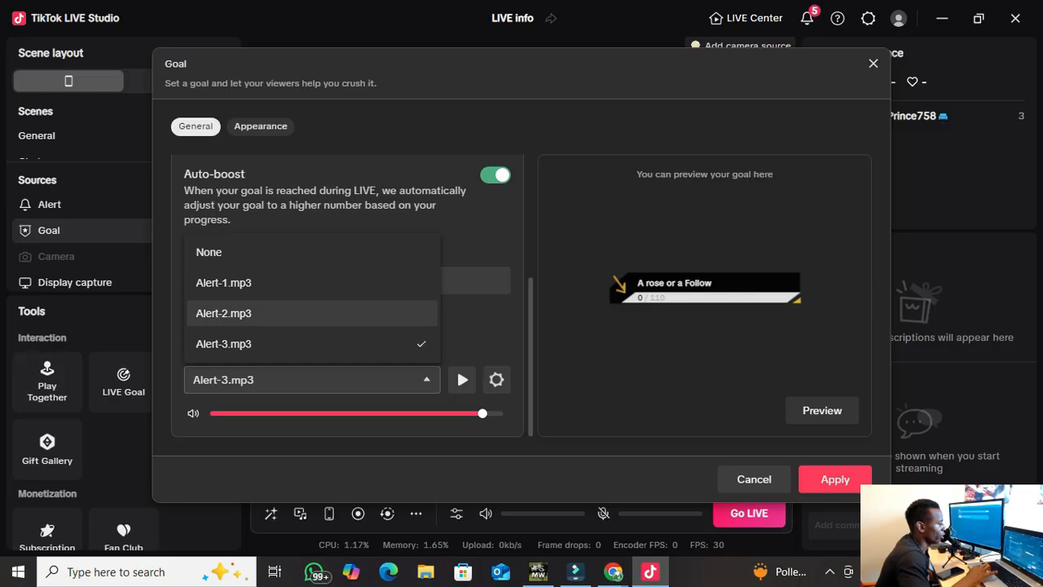
{"action": "left_click", "coordinate": [481, 326]}
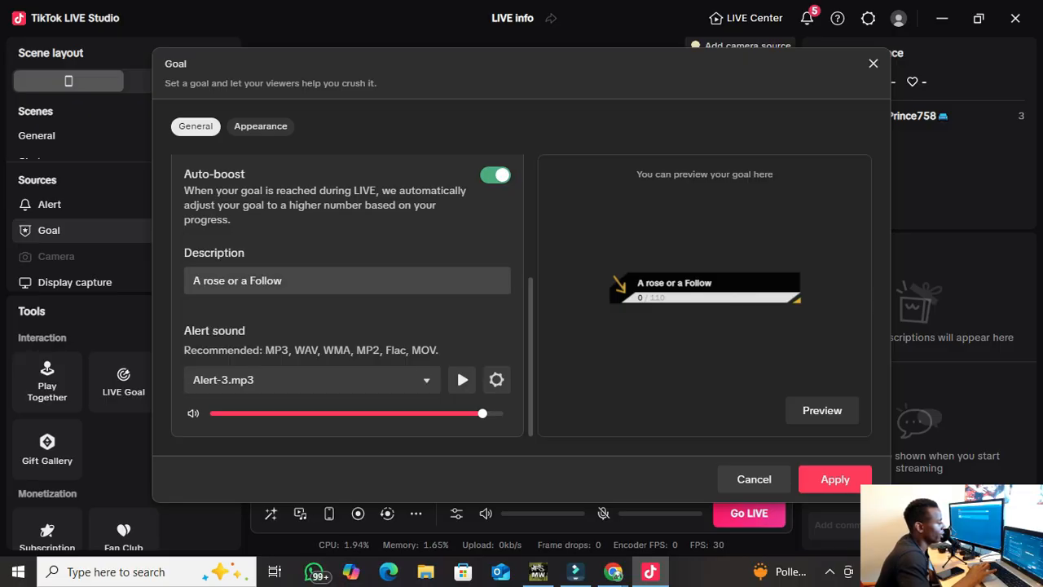
Set the goal back to Followers, check its description and sound, and save the settings.
{"action": "left_click_drag", "start_coordinate": [282, 280], "coordinate": [192, 280]}
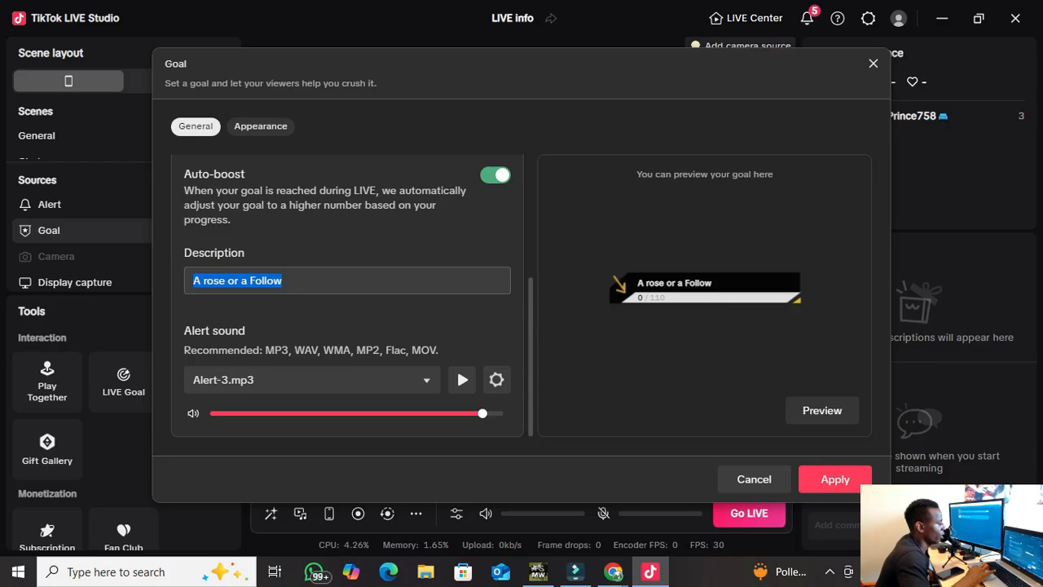
{"action": "scroll", "coordinate": [358, 296], "scroll_direction": "up", "scroll_amount": 5}
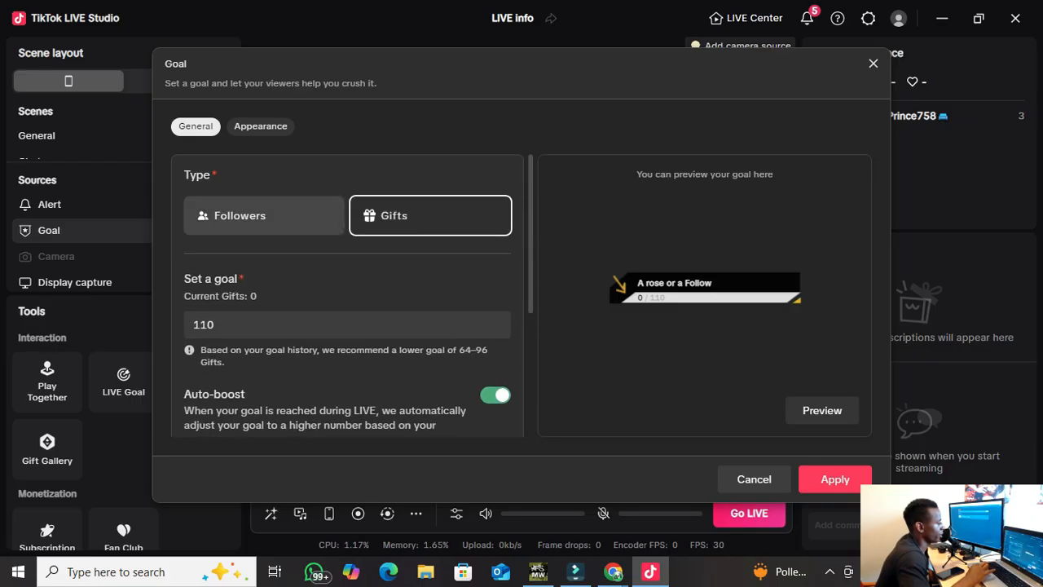
{"action": "left_click", "coordinate": [277, 216]}
{"action": "scroll", "coordinate": [318, 318], "scroll_direction": "down", "scroll_amount": 3}
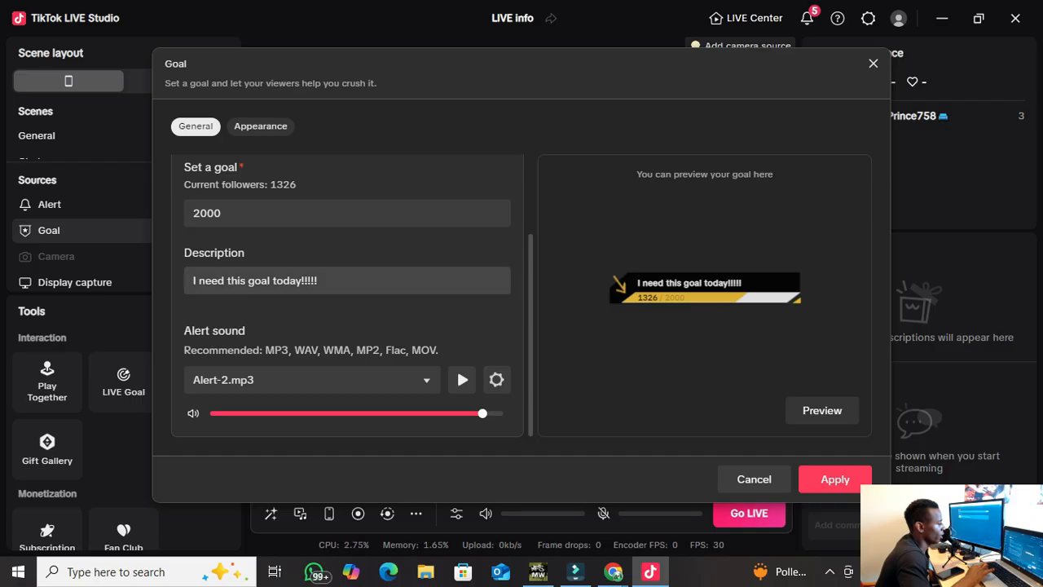
{"action": "left_click_drag", "start_coordinate": [193, 281], "coordinate": [318, 280]}
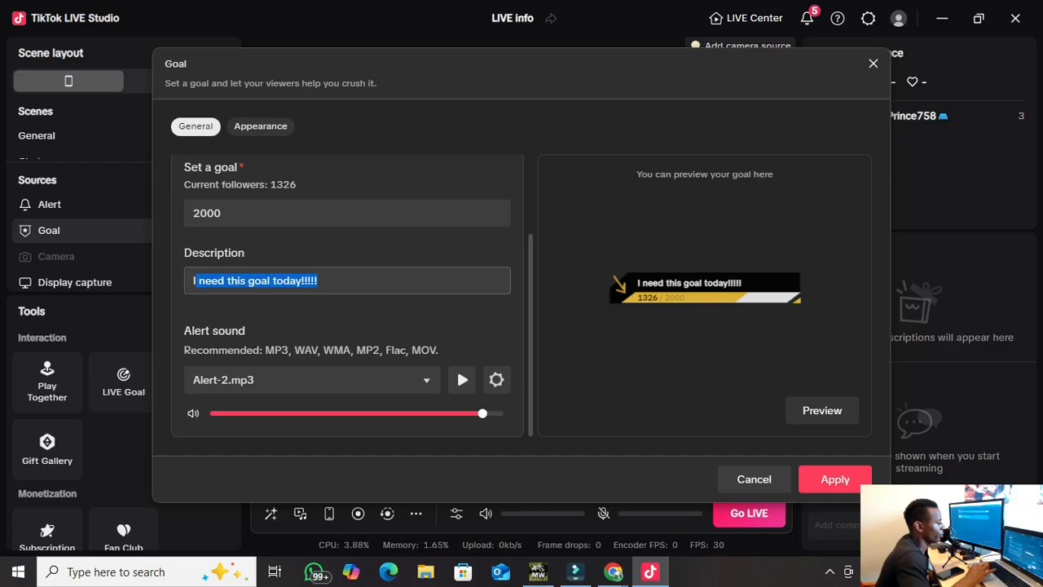
{"action": "left_click", "coordinate": [319, 281]}
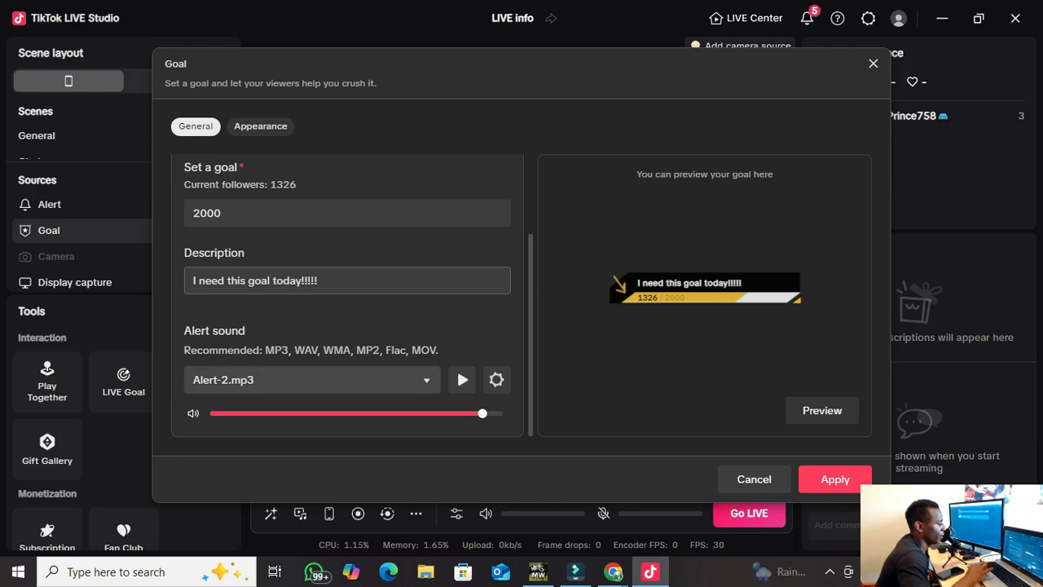
{"action": "left_click", "coordinate": [462, 379]}
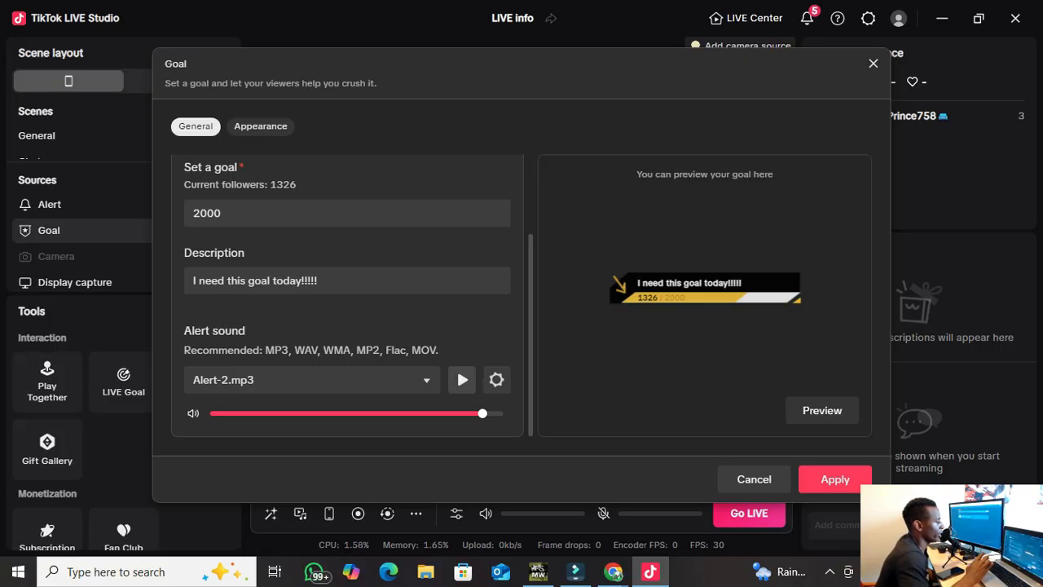
{"action": "scroll", "coordinate": [348, 280], "scroll_direction": "up", "scroll_amount": 3}
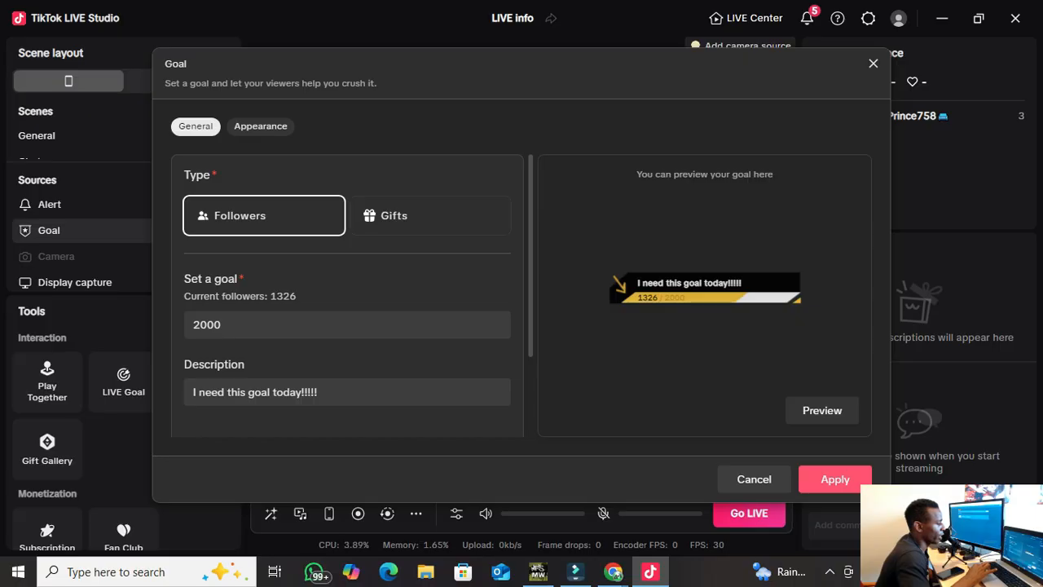
{"action": "left_click", "coordinate": [835, 479]}
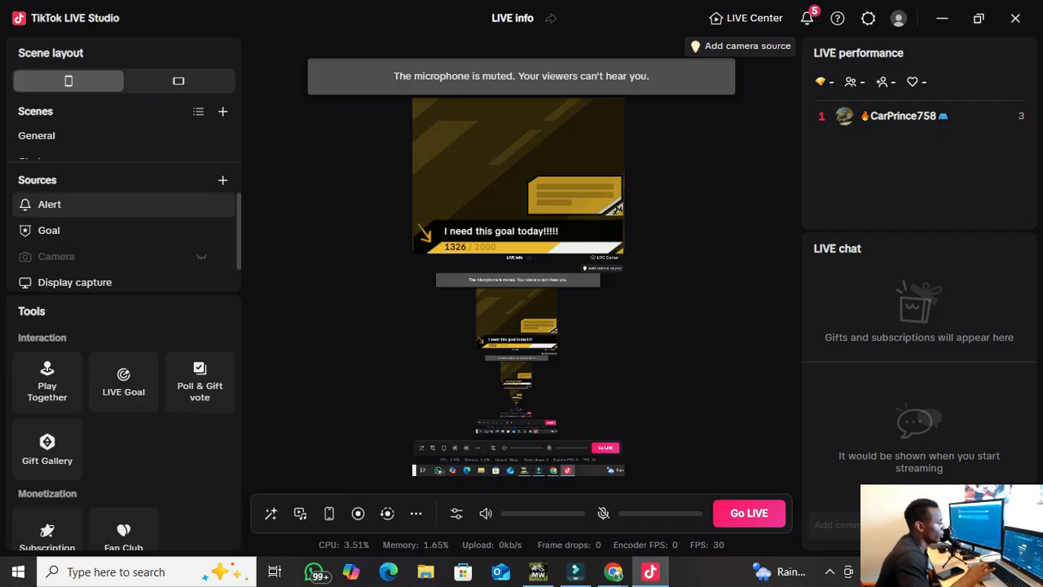
In the alert widget's appearance settings, set background opacity to 83% and content to about 87%.
{"action": "left_click", "coordinate": [122, 204]}
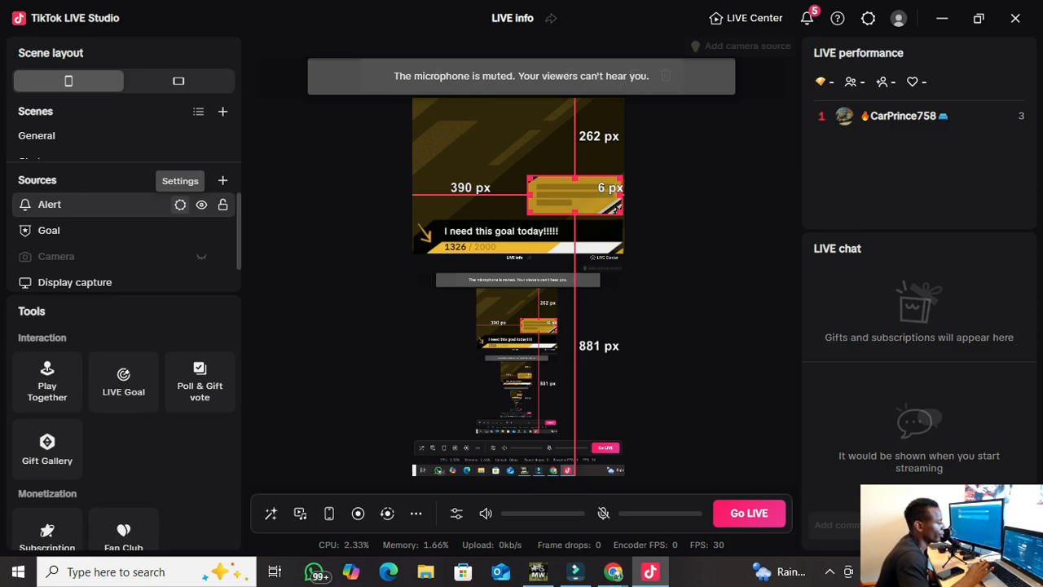
{"action": "left_click", "coordinate": [180, 204]}
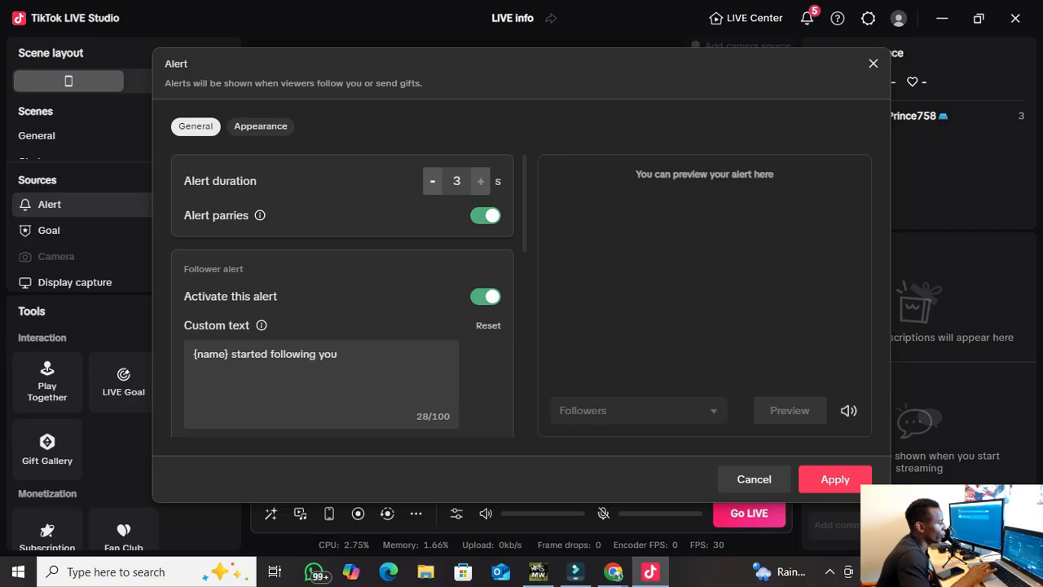
{"action": "left_click", "coordinate": [261, 126]}
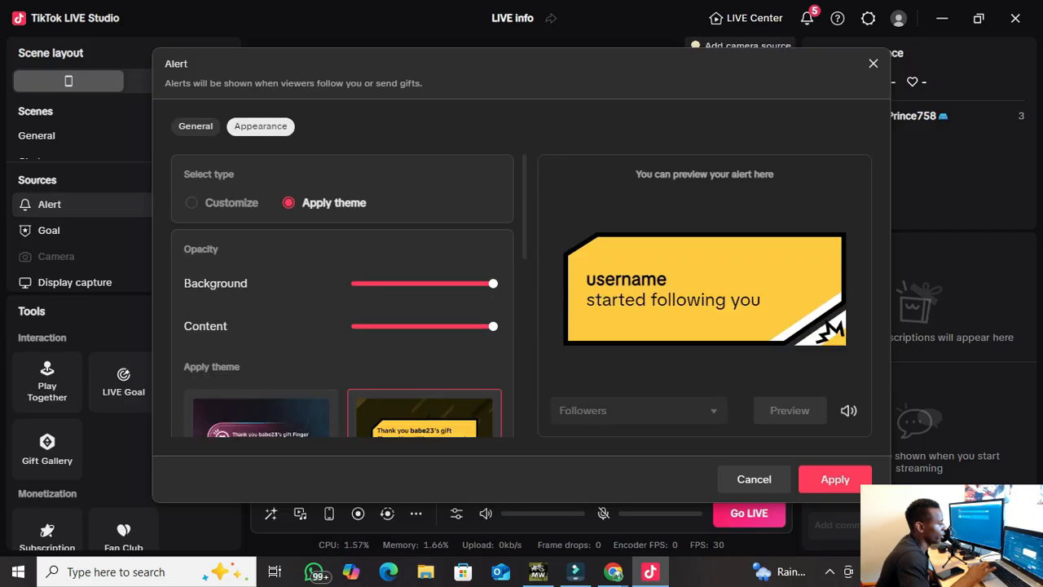
{"action": "scroll", "coordinate": [342, 295], "scroll_direction": "down", "scroll_amount": 2}
{"action": "scroll", "coordinate": [343, 295], "scroll_direction": "up", "scroll_amount": 2}
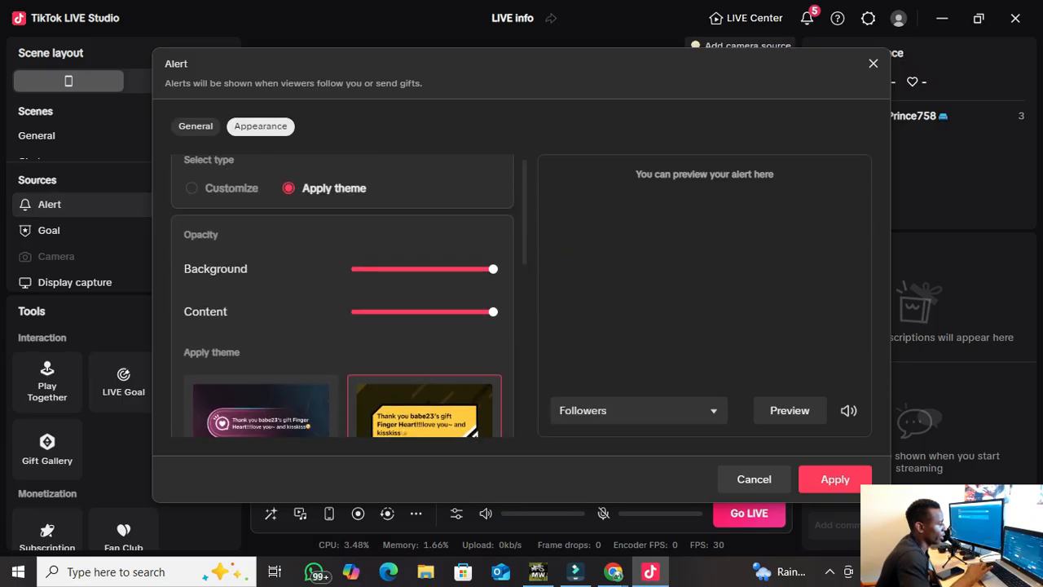
{"action": "left_click", "coordinate": [433, 269]}
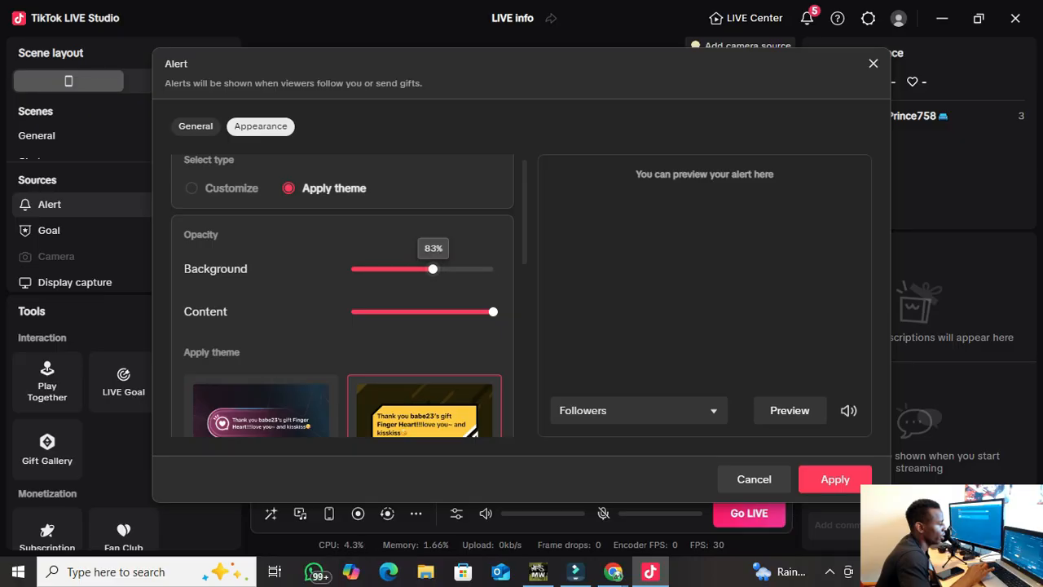
{"action": "left_click", "coordinate": [432, 311]}
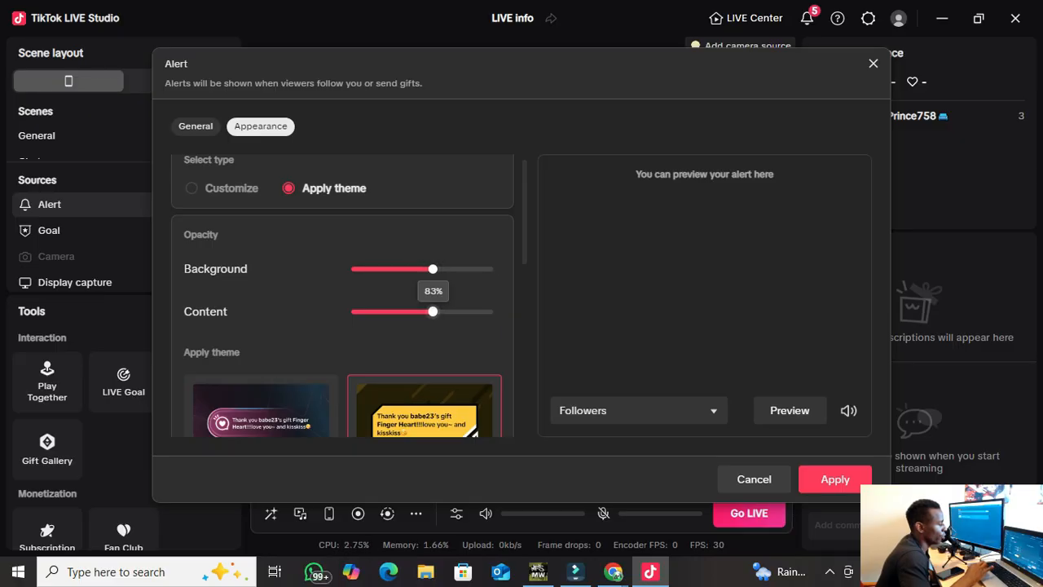
{"action": "left_click_drag", "start_coordinate": [433, 311], "coordinate": [448, 311]}
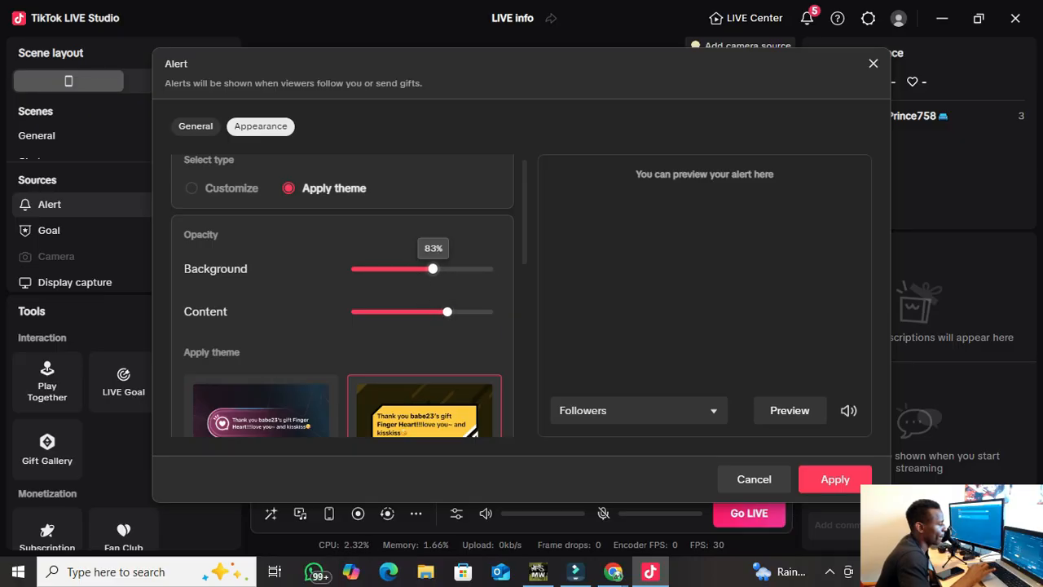
Give the alert the Wanderer theme and return to the General settings.
{"action": "scroll", "coordinate": [424, 261], "scroll_direction": "down", "scroll_amount": 5}
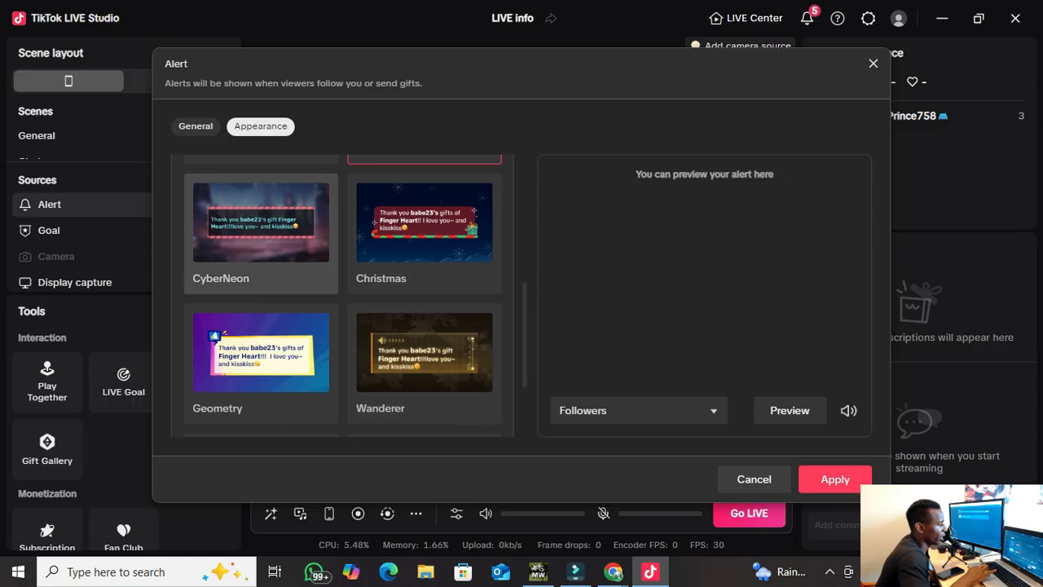
{"action": "scroll", "coordinate": [261, 350], "scroll_direction": "down", "scroll_amount": 3}
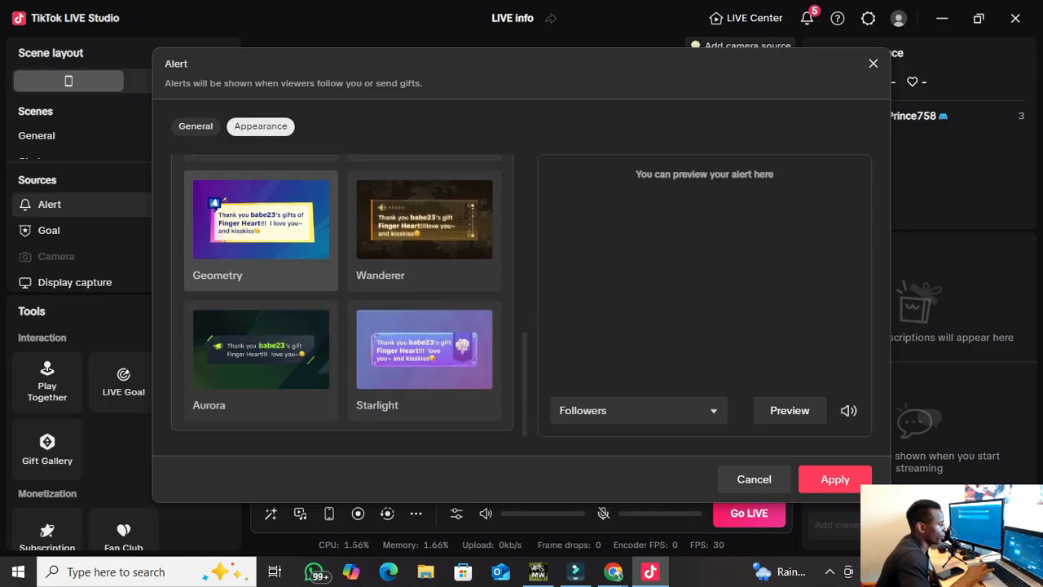
{"action": "left_click", "coordinate": [424, 236]}
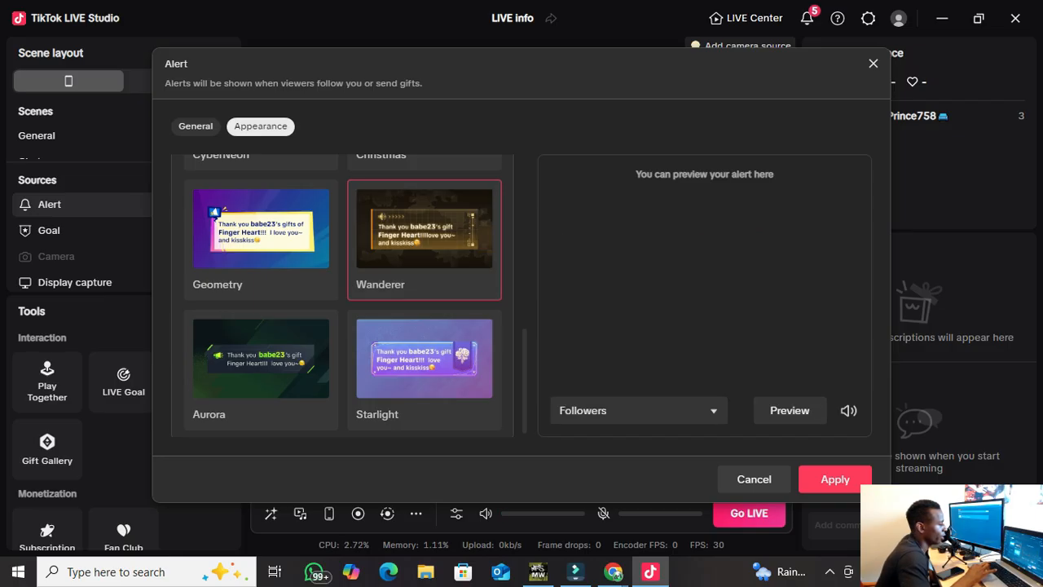
{"action": "scroll", "coordinate": [424, 367], "scroll_direction": "up", "scroll_amount": 10}
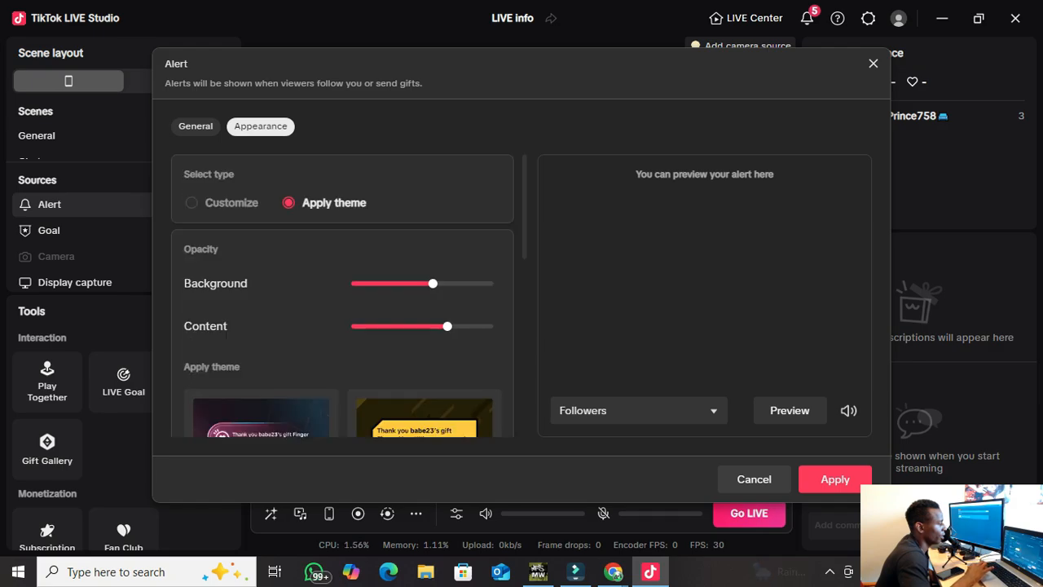
{"action": "left_click", "coordinate": [196, 127]}
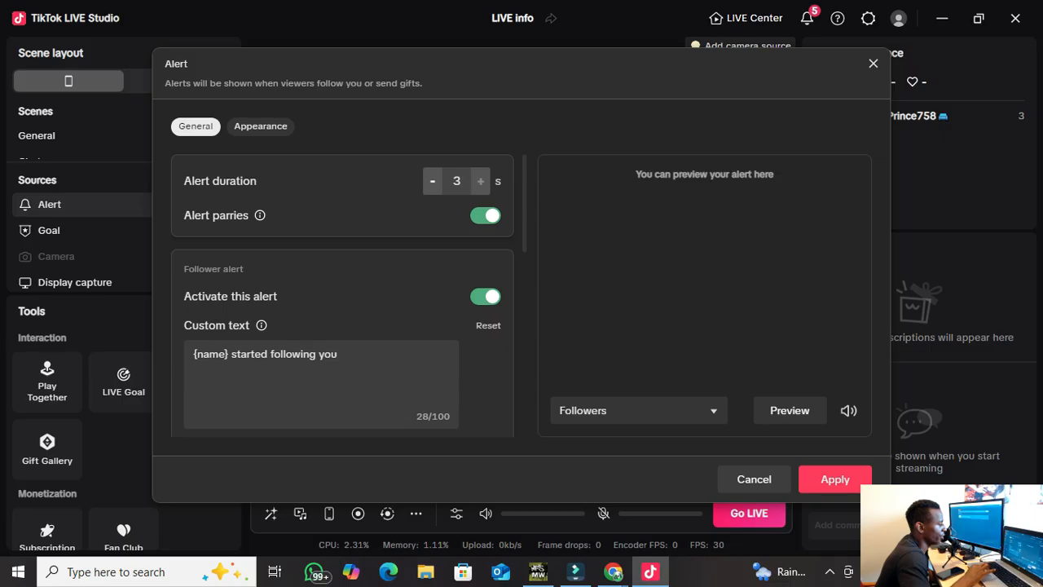
Preview the follower alert sound and keep Alert-3.mp3 as the alert sound.
{"action": "scroll", "coordinate": [342, 293], "scroll_direction": "down", "scroll_amount": 1}
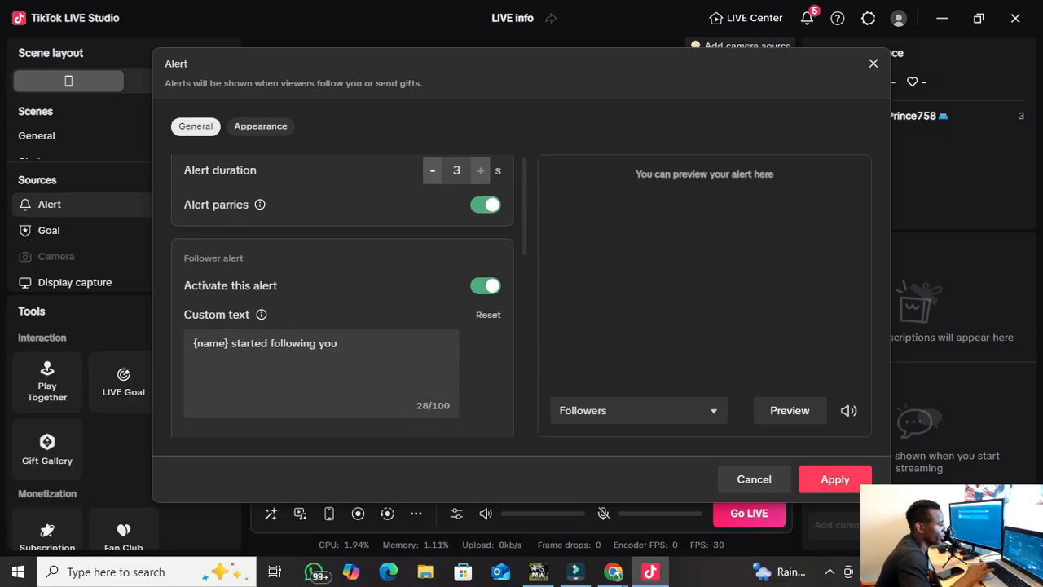
{"action": "left_click", "coordinate": [225, 344]}
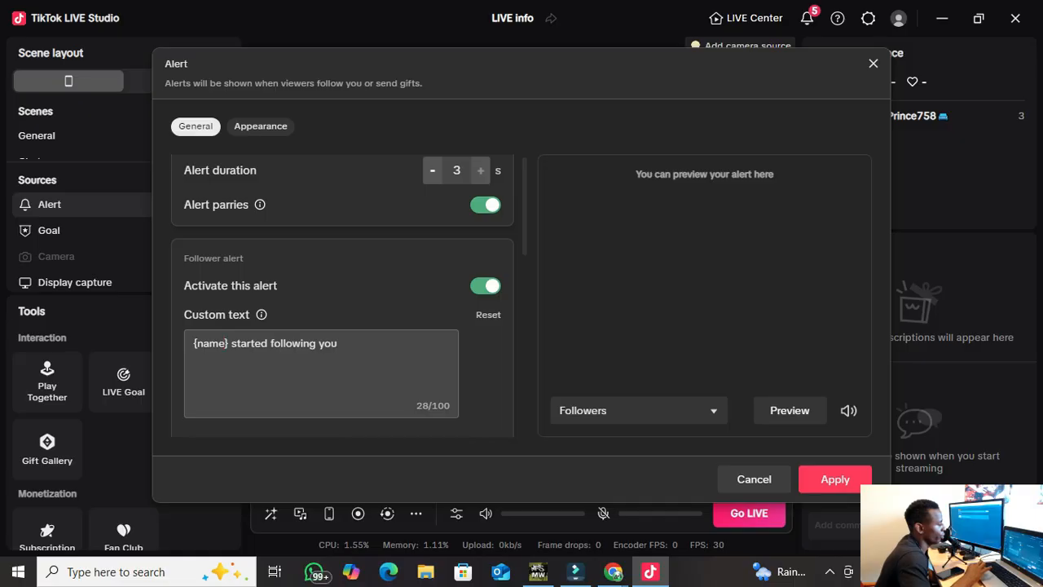
{"action": "scroll", "coordinate": [342, 293], "scroll_direction": "down", "scroll_amount": 3}
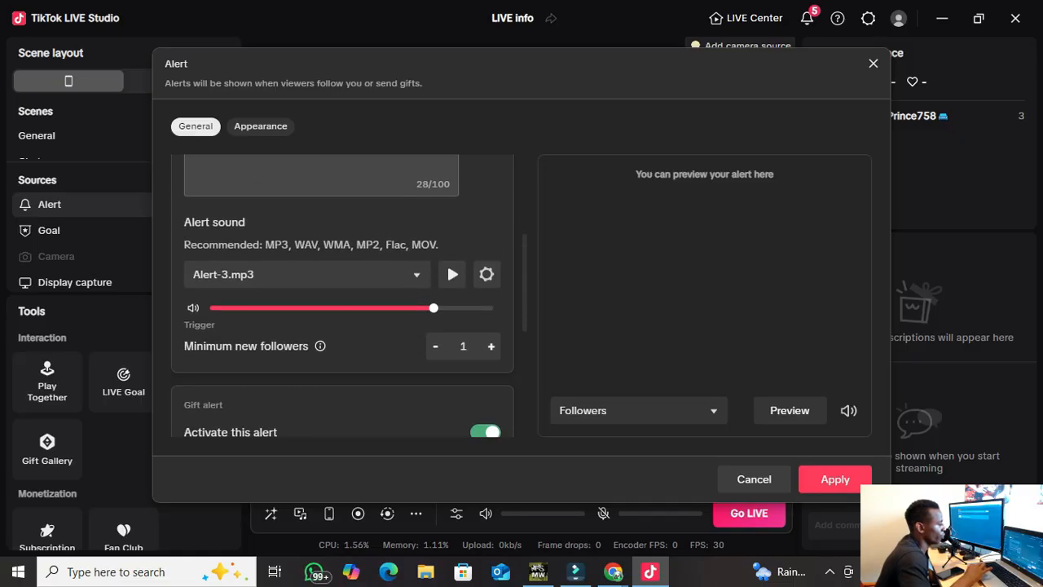
{"action": "left_click", "coordinate": [453, 273]}
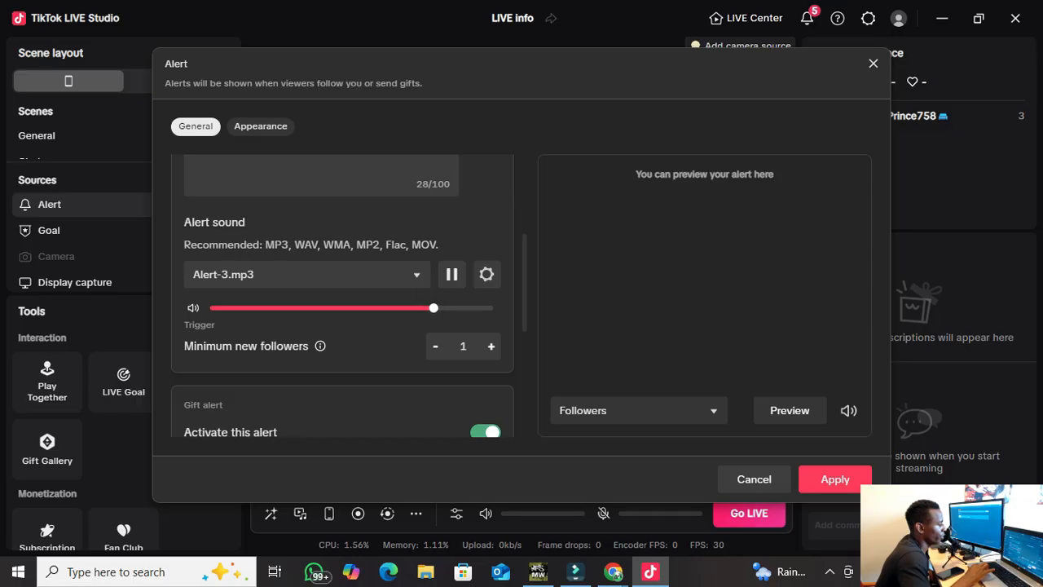
{"action": "left_click", "coordinate": [453, 274]}
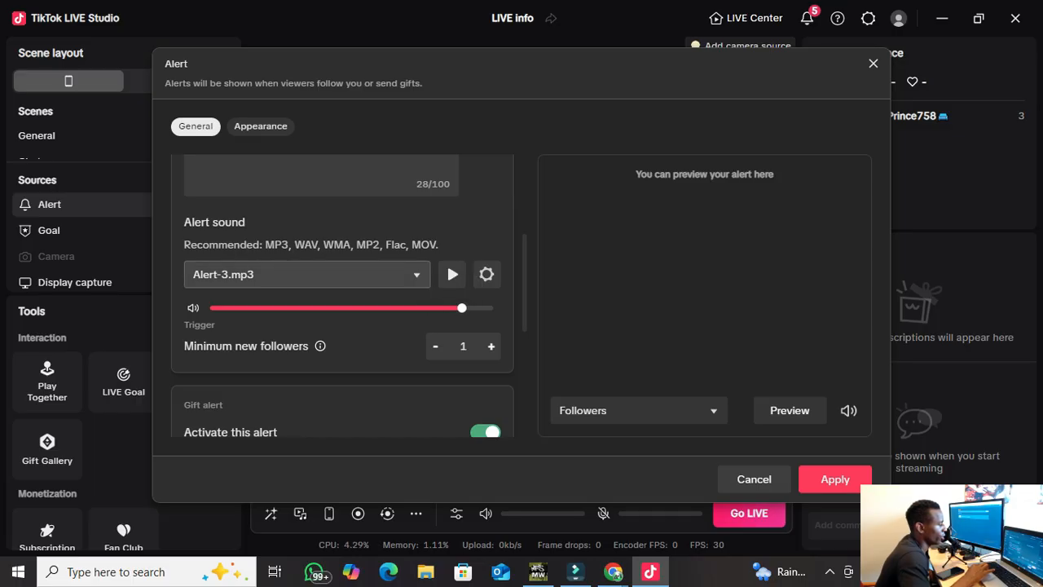
{"action": "left_click", "coordinate": [305, 274]}
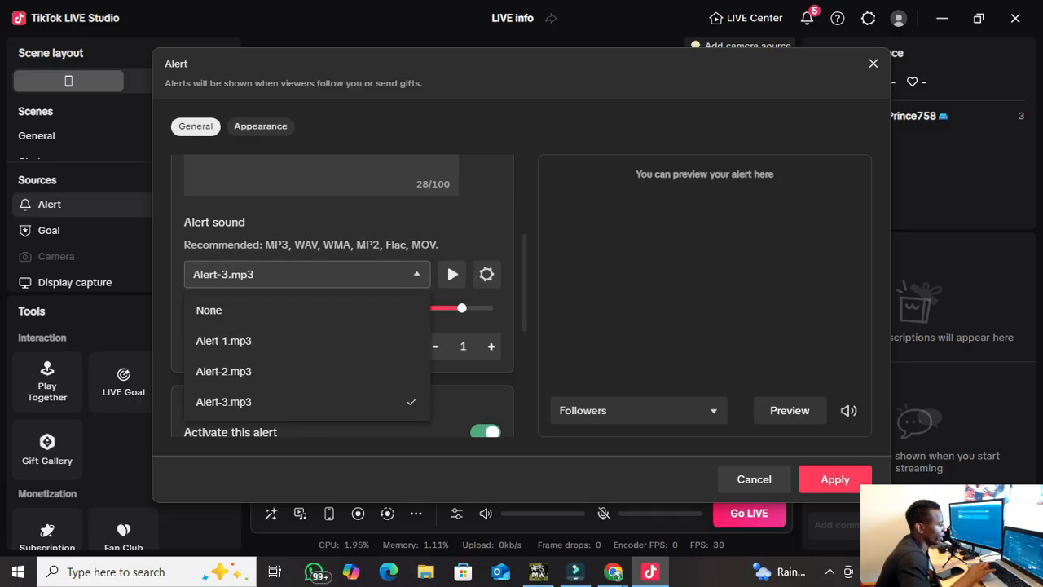
{"action": "left_click", "coordinate": [473, 224]}
{"action": "scroll", "coordinate": [342, 294], "scroll_direction": "down", "scroll_amount": 3}
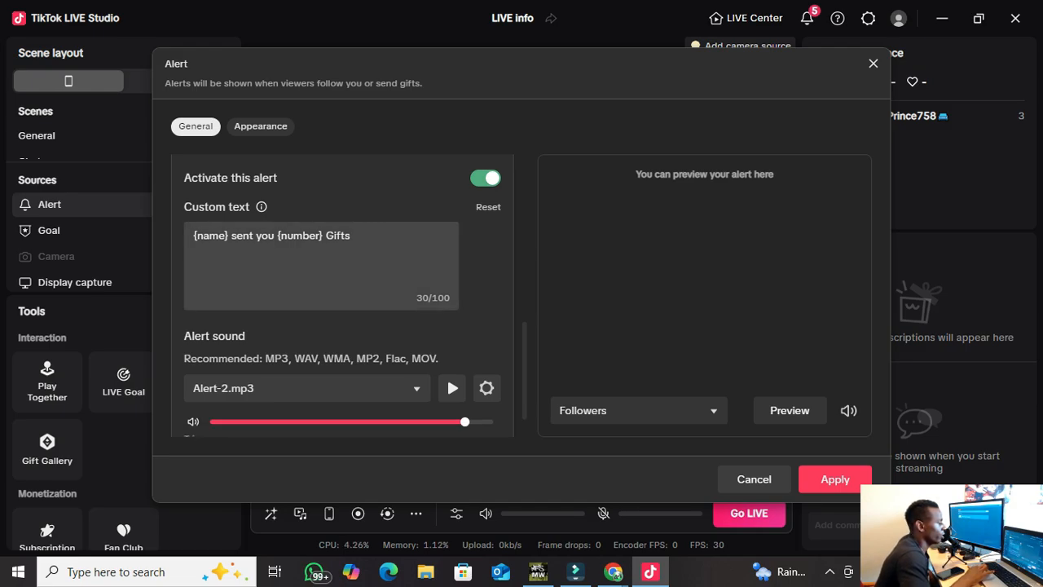
Leave the gift alert's minimum coins at 1 and apply the alert settings.
{"action": "left_click_drag", "start_coordinate": [193, 236], "coordinate": [269, 236]}
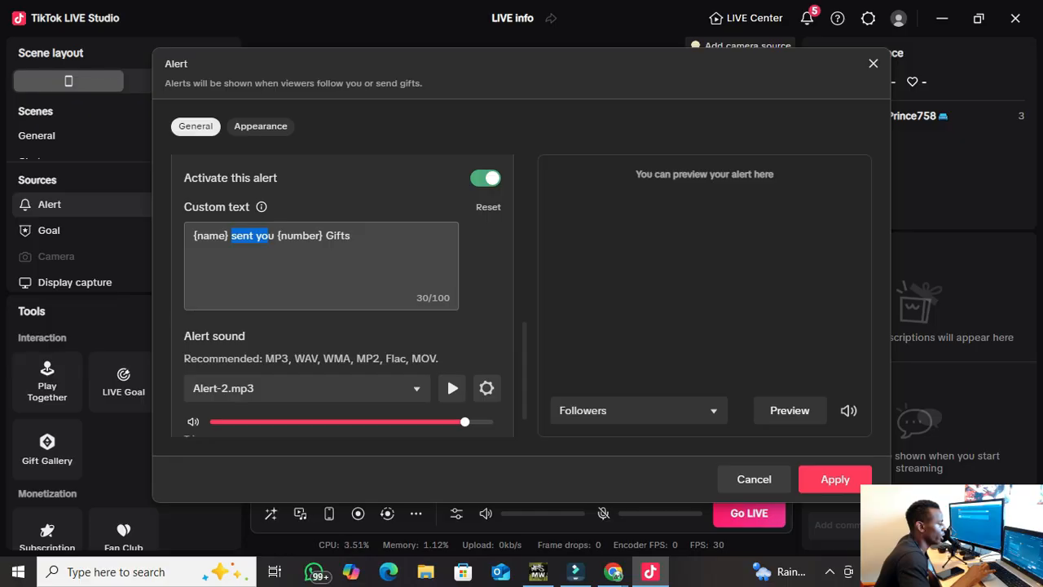
{"action": "scroll", "coordinate": [342, 299], "scroll_direction": "down", "scroll_amount": 1}
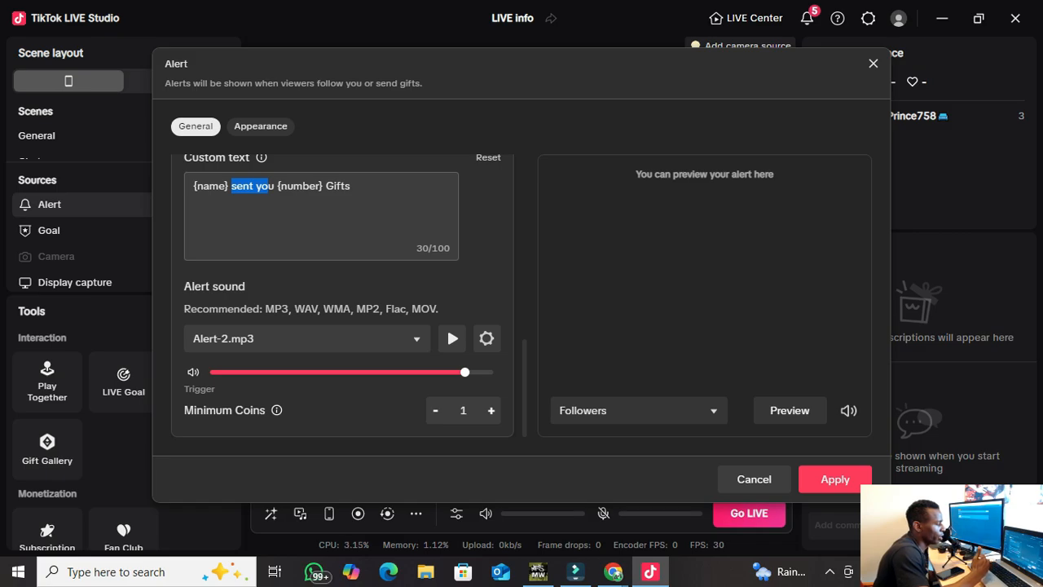
{"action": "left_click", "coordinate": [491, 411]}
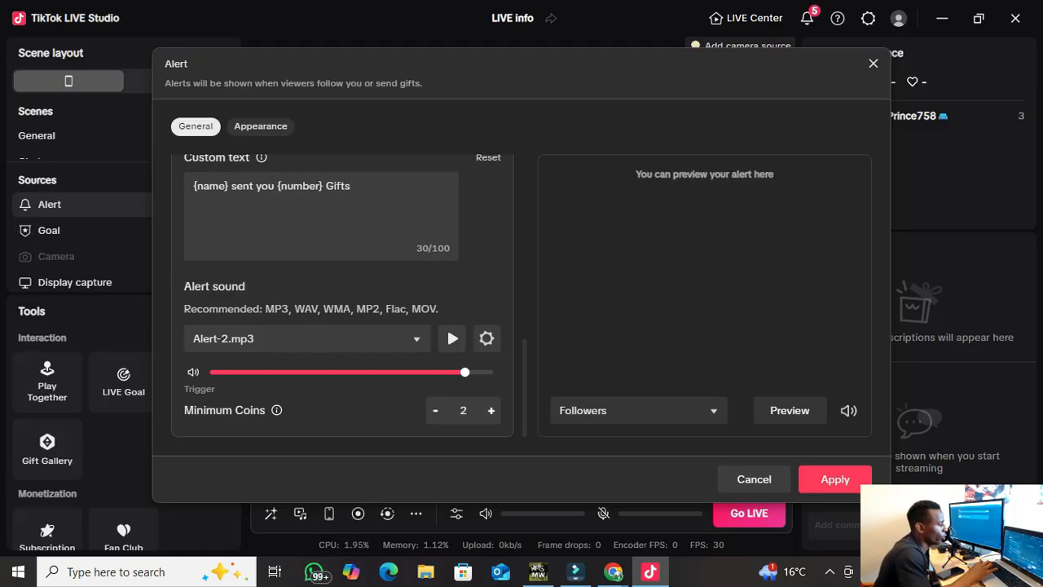
{"action": "left_click", "coordinate": [436, 411]}
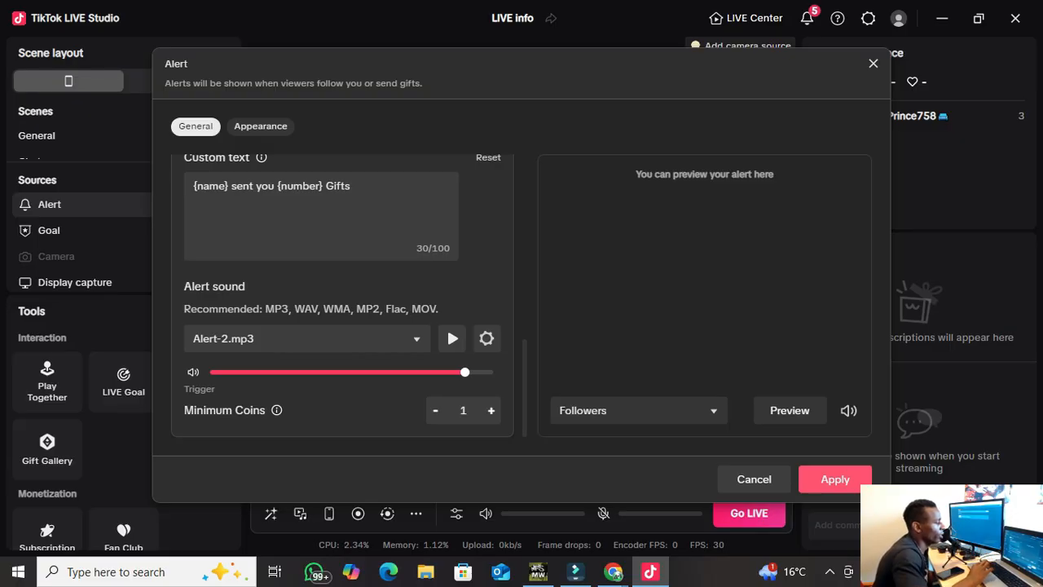
{"action": "left_click", "coordinate": [834, 479]}
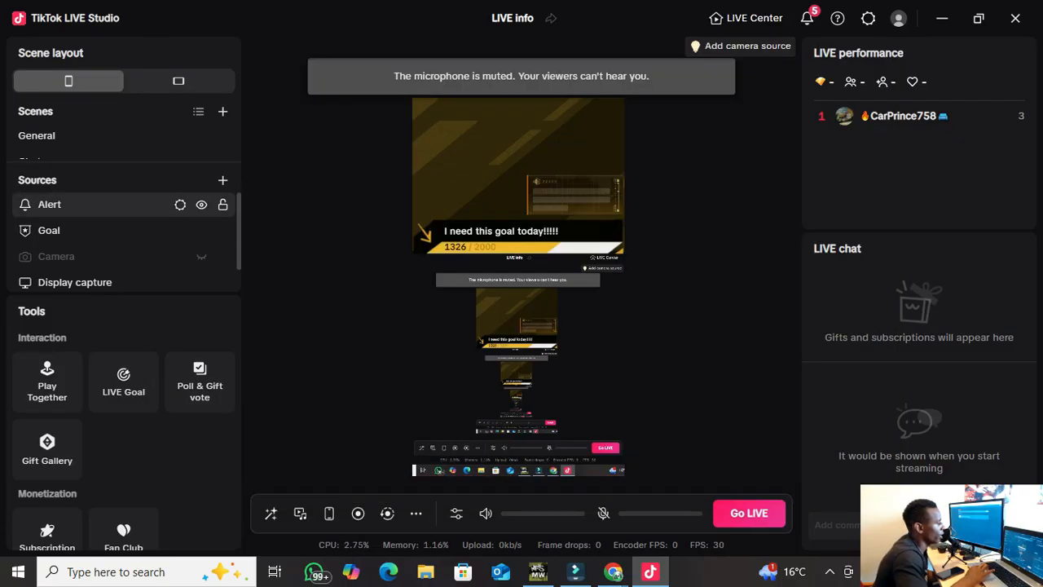
{"action": "scroll", "coordinate": [122, 212], "scroll_direction": "down", "scroll_amount": 1}
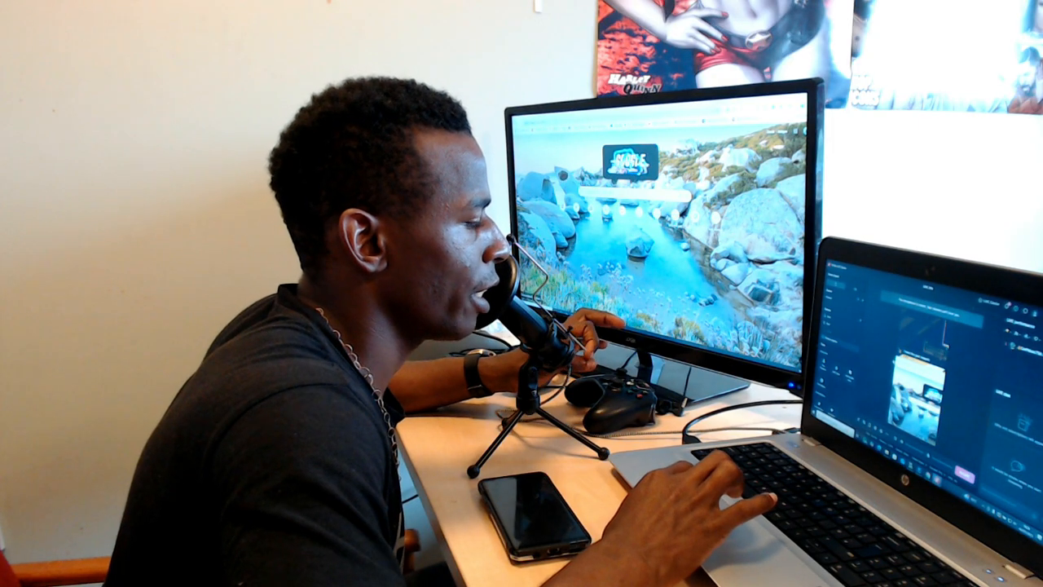